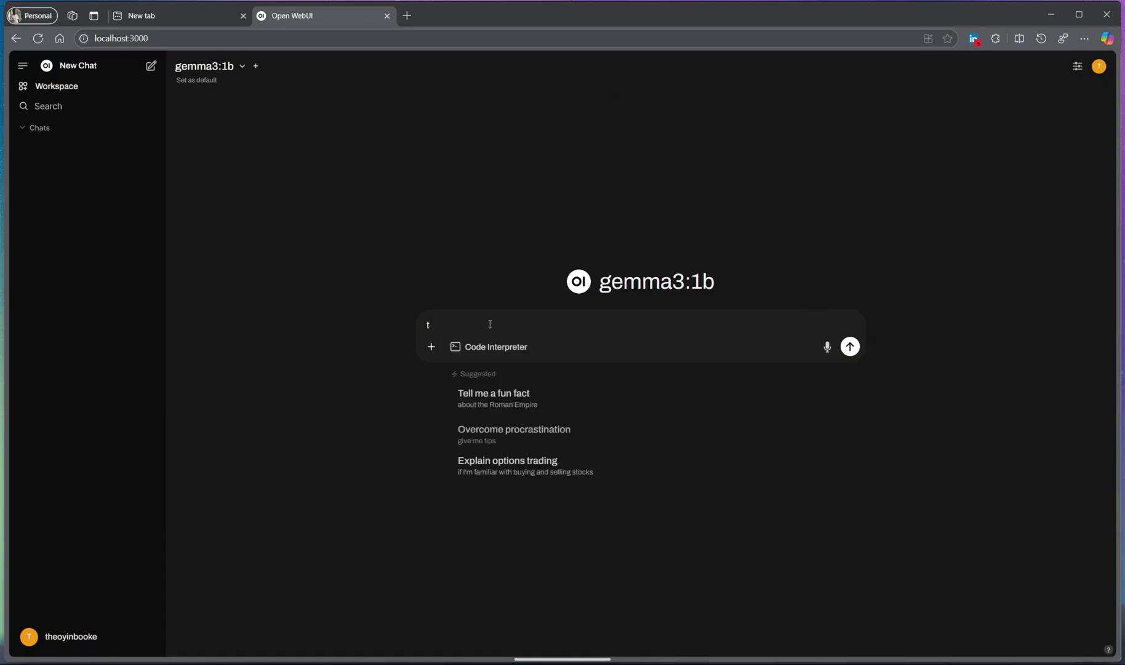
Step: Send 'tell me a joke about computer' to gemma3:1b in a new Open WebUI chat
type("ell me a joke about computer")
key("Return")
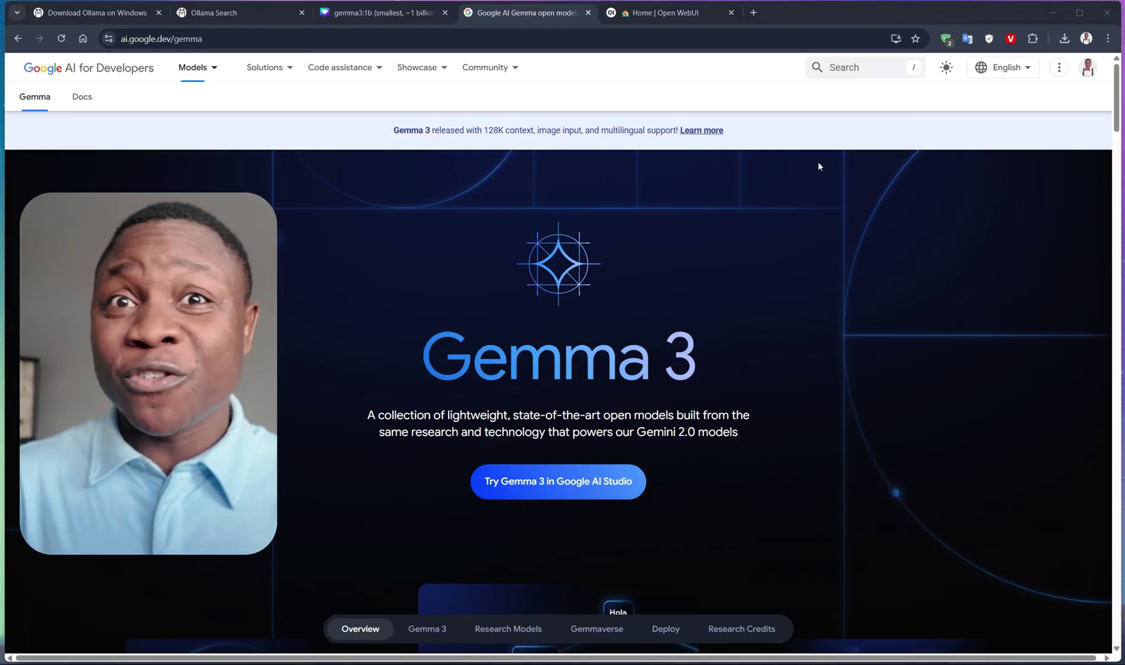
Step: Scroll the Gemma 3 page down to the chatbot arena Elo score bar chart
scroll(817, 234, "down", 4)
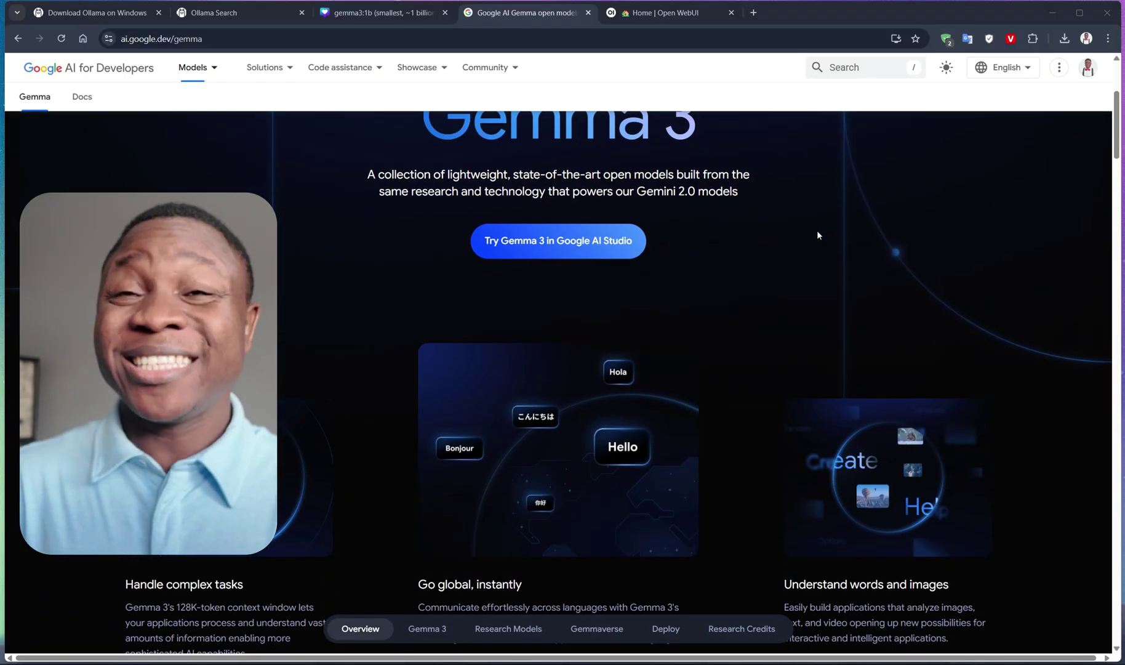
scroll(817, 235, "down", 1)
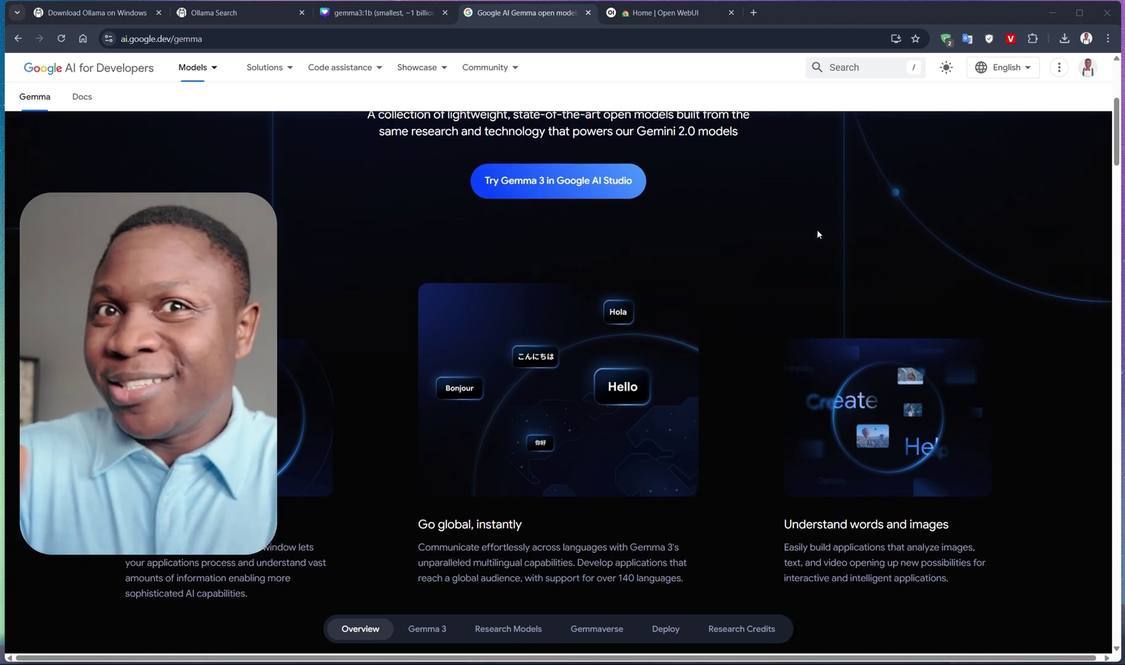
scroll(818, 234, "down", 1)
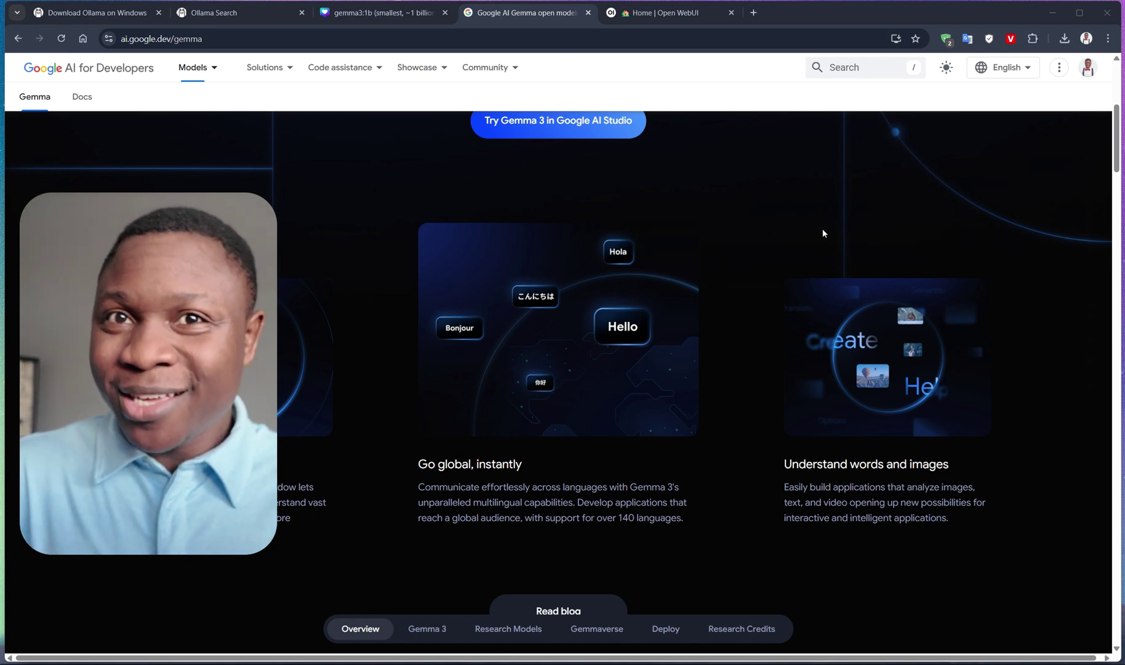
scroll(824, 233, "down", 5)
scroll(824, 229, "down", 6)
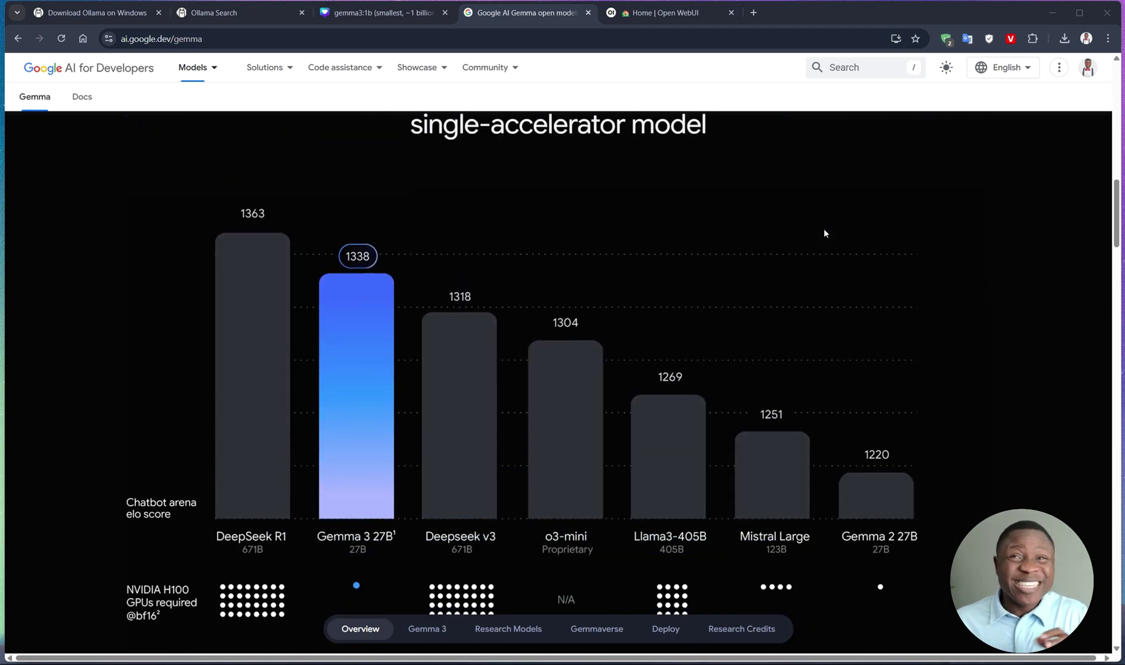
scroll(825, 229, "down", 1)
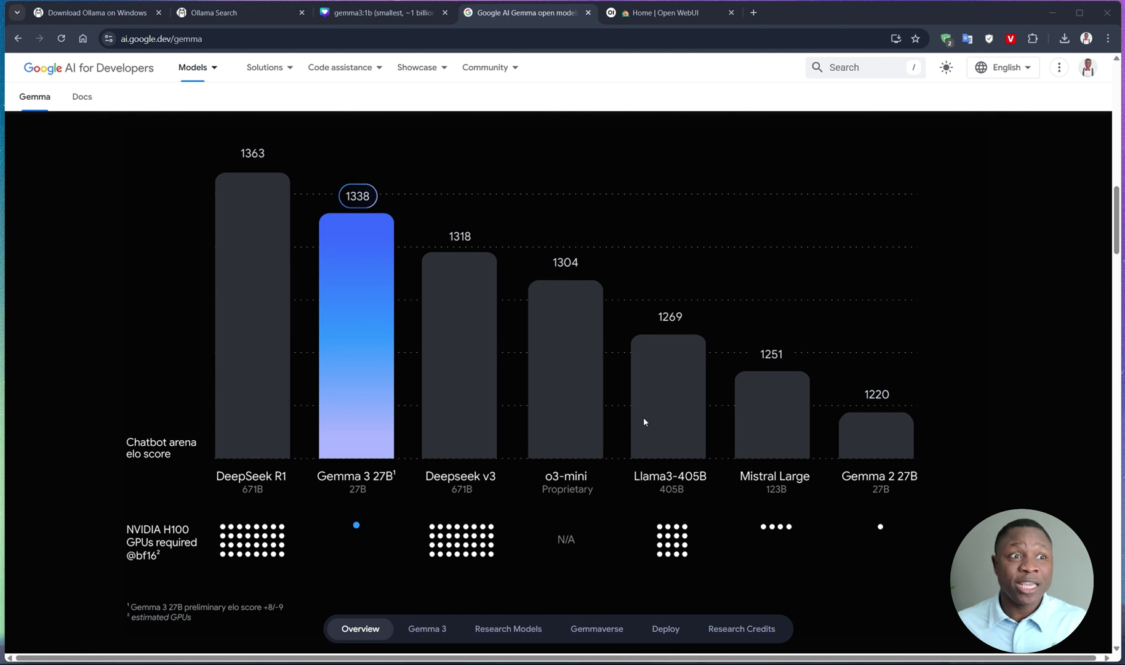
scroll(644, 416, "up", 2)
Step: Switch to the 'Download Ollama on Windows' browser tab
left_click(115, 12)
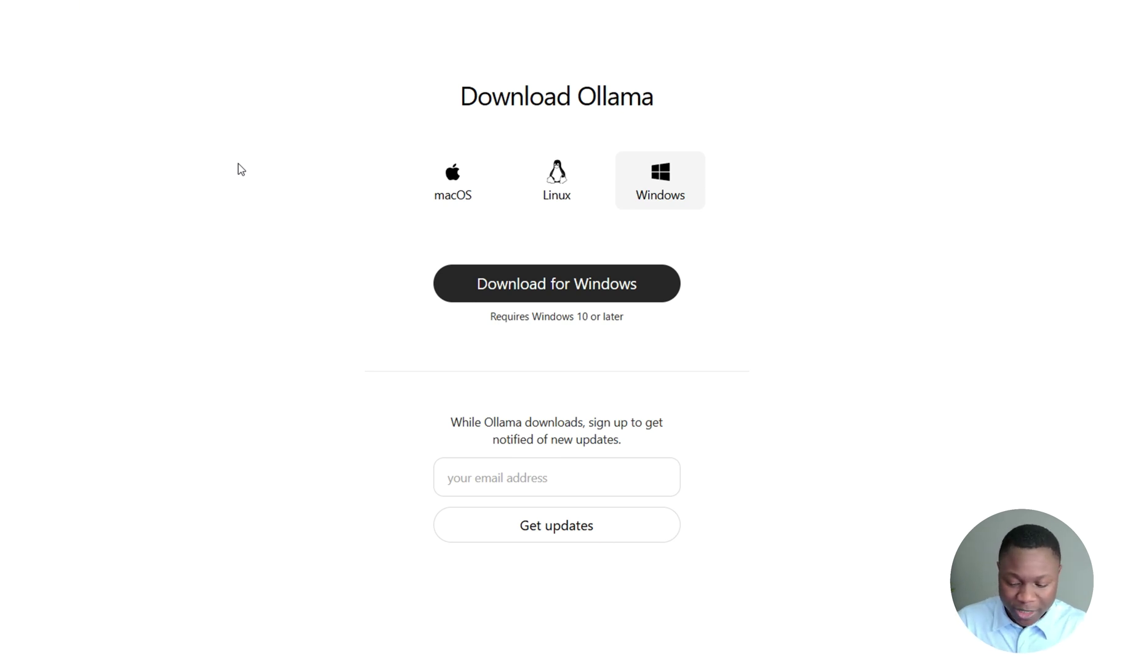
Step: Launch Command Prompt and run 'ollama' and 'ollama --version', confirming version 0.6.0
key("super")
type("cm")
key("Return")
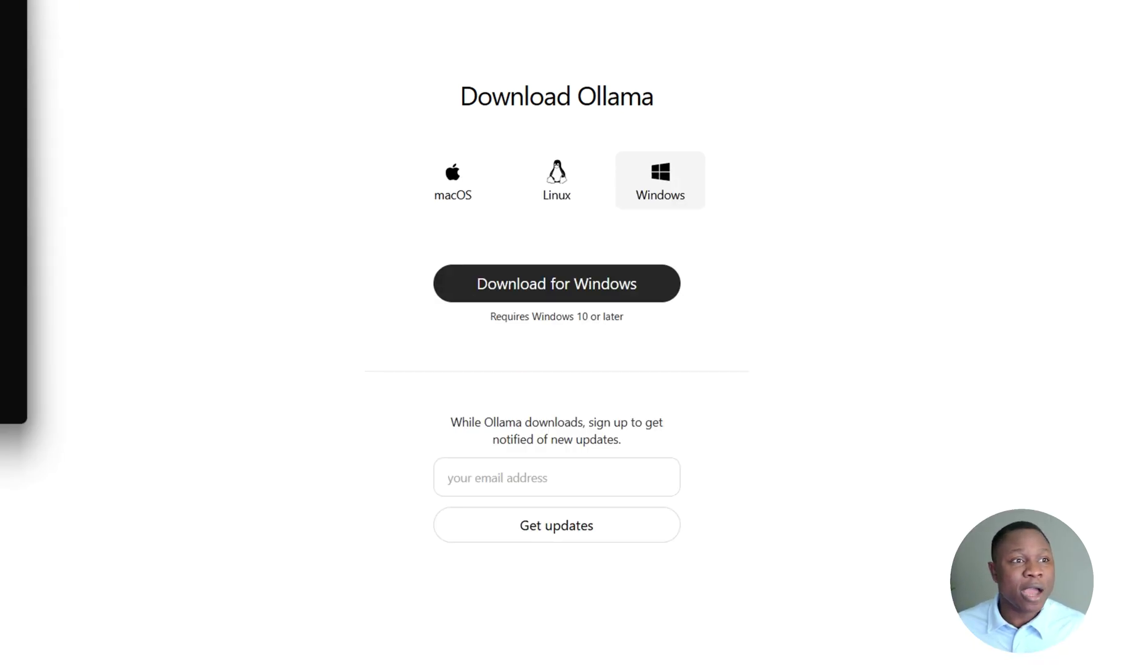
type("ollama")
key("Return")
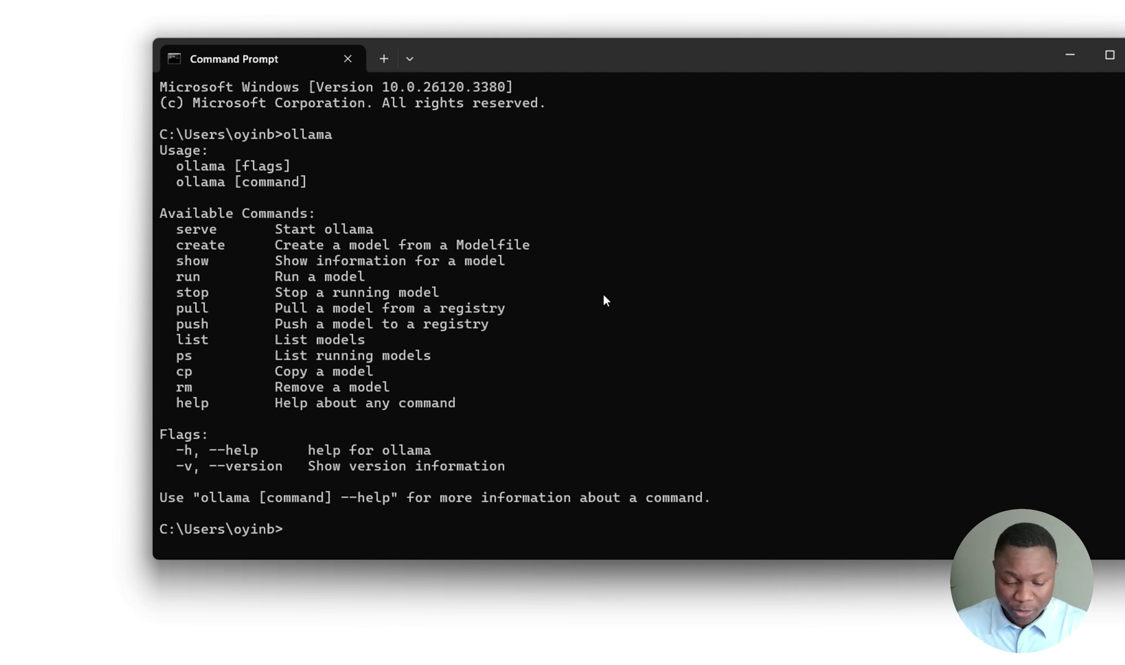
type("ollama ")
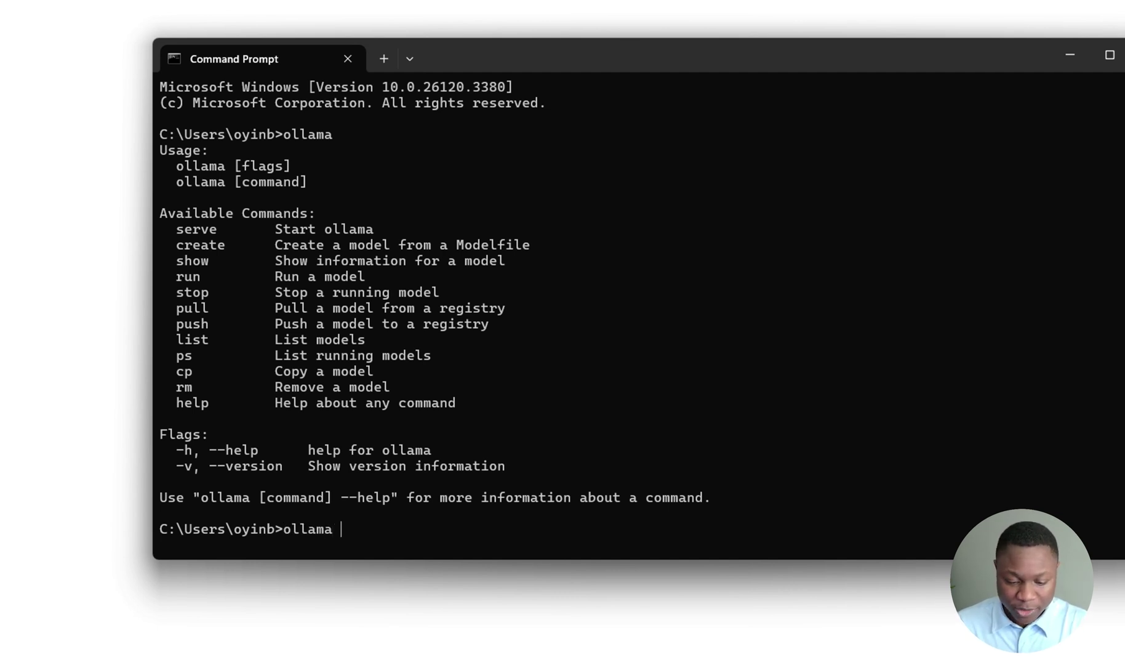
type("--version")
key("Return")
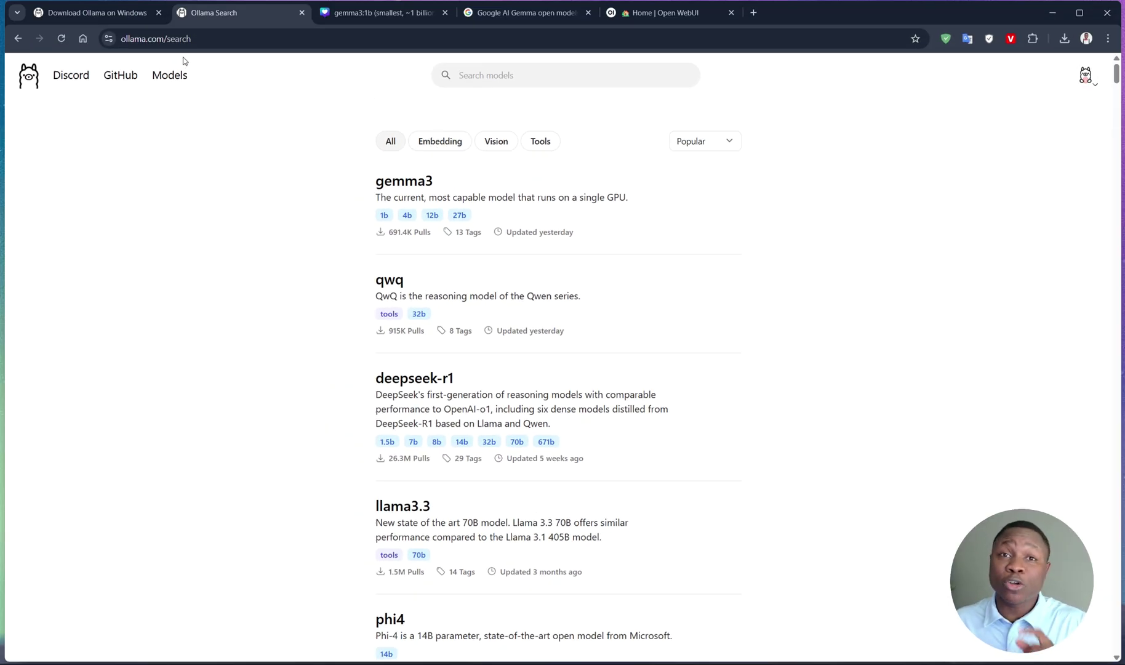
Step: On the gemma3 model page, choose the 1b (815MB) size and copy 'ollama run gemma3:1b'
left_click(421, 185)
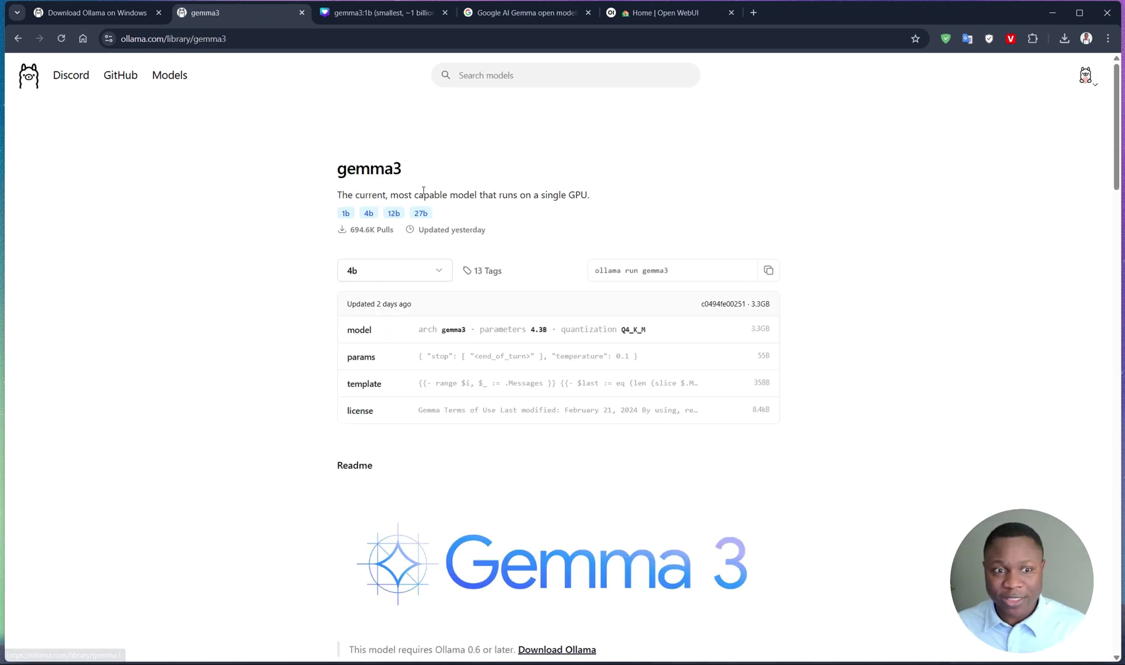
left_click(260, 231)
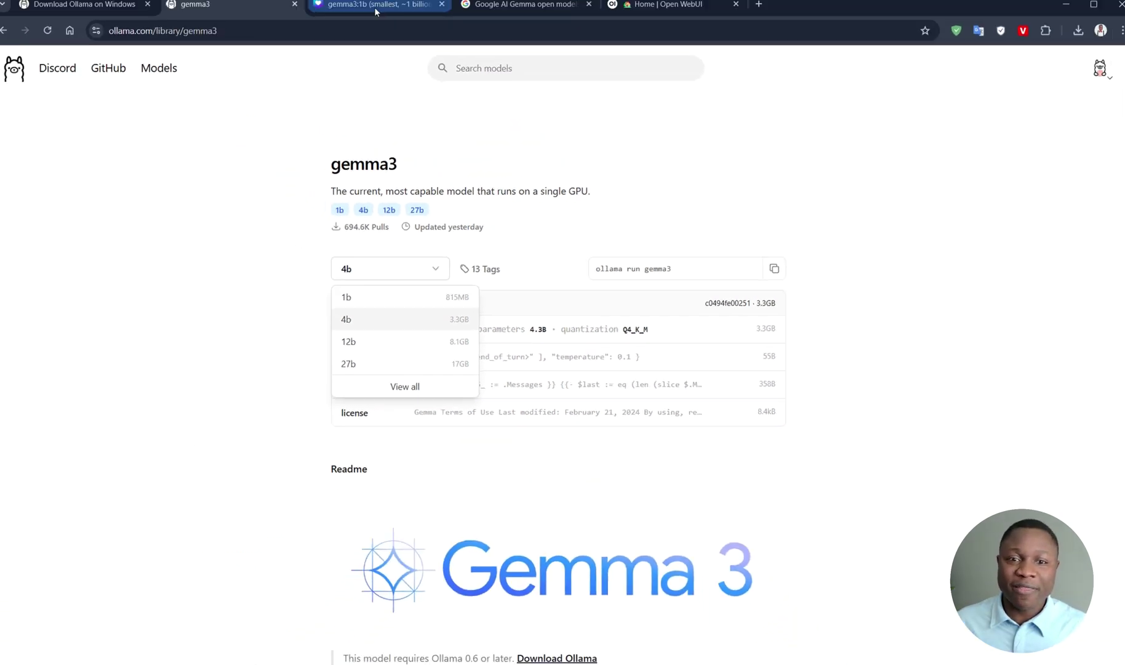
left_click(379, 16)
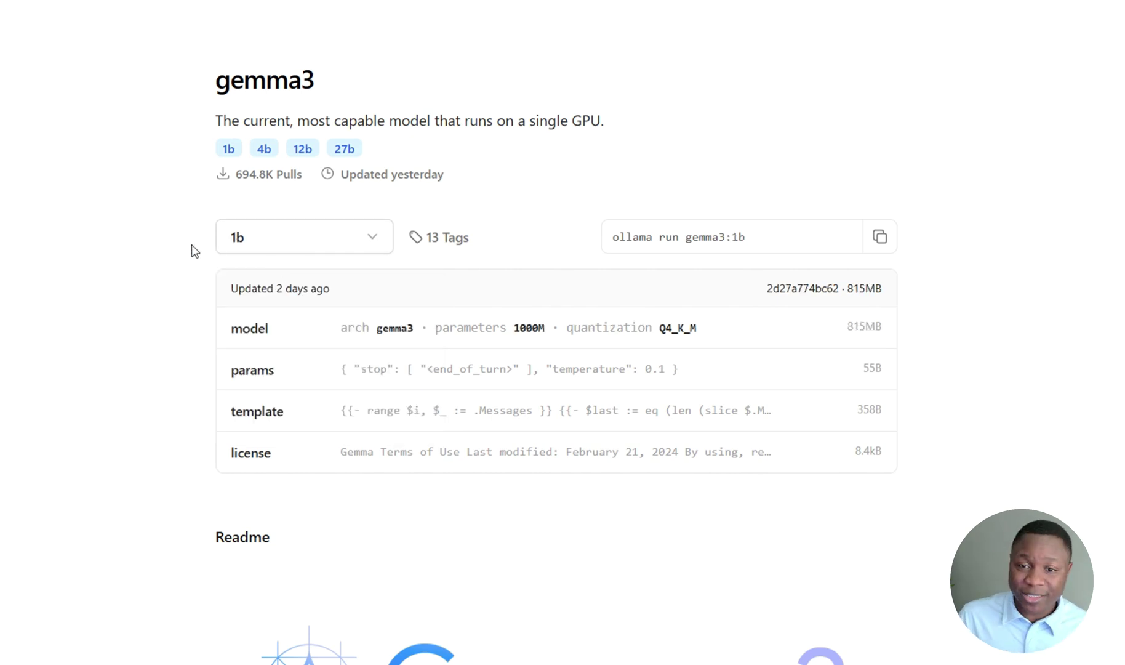
left_click(880, 239)
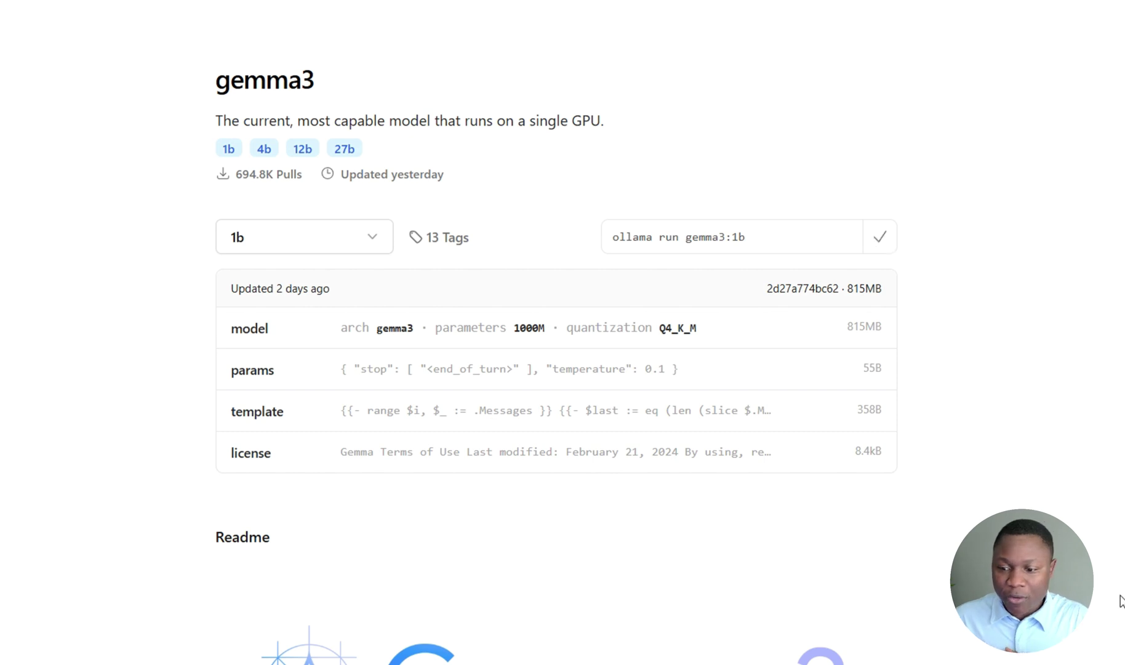
Step: In Command Prompt, run 'ollama list' showing no models, then 'ollama run gemma3:1b' to pull it
key("alt+Tab")
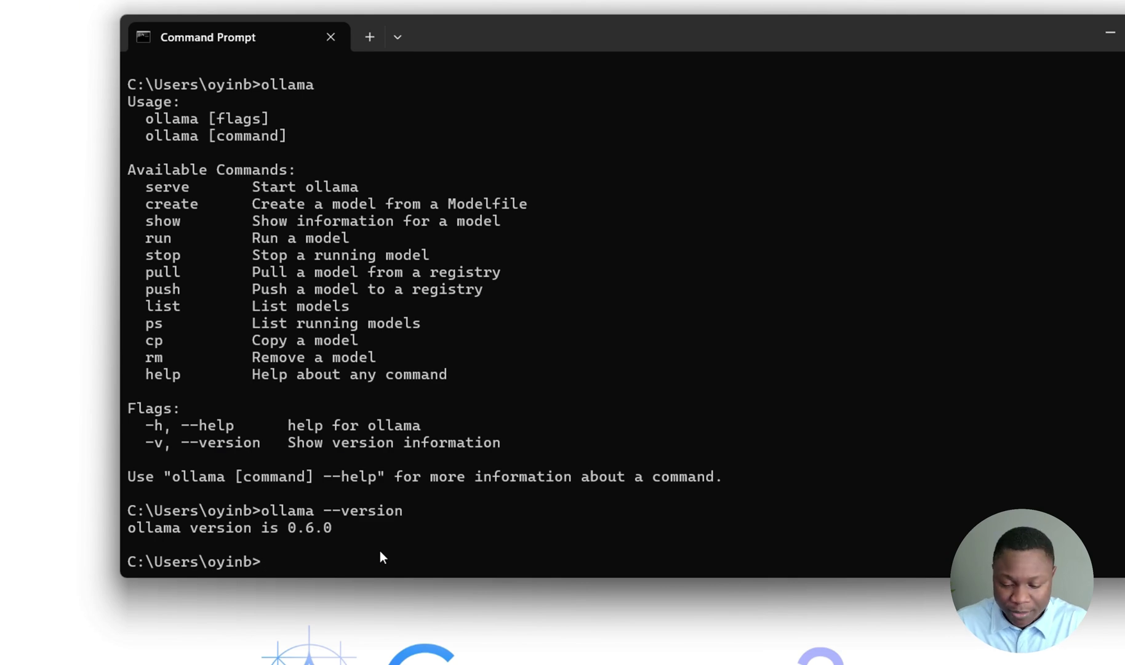
type("ollama list")
key("Return")
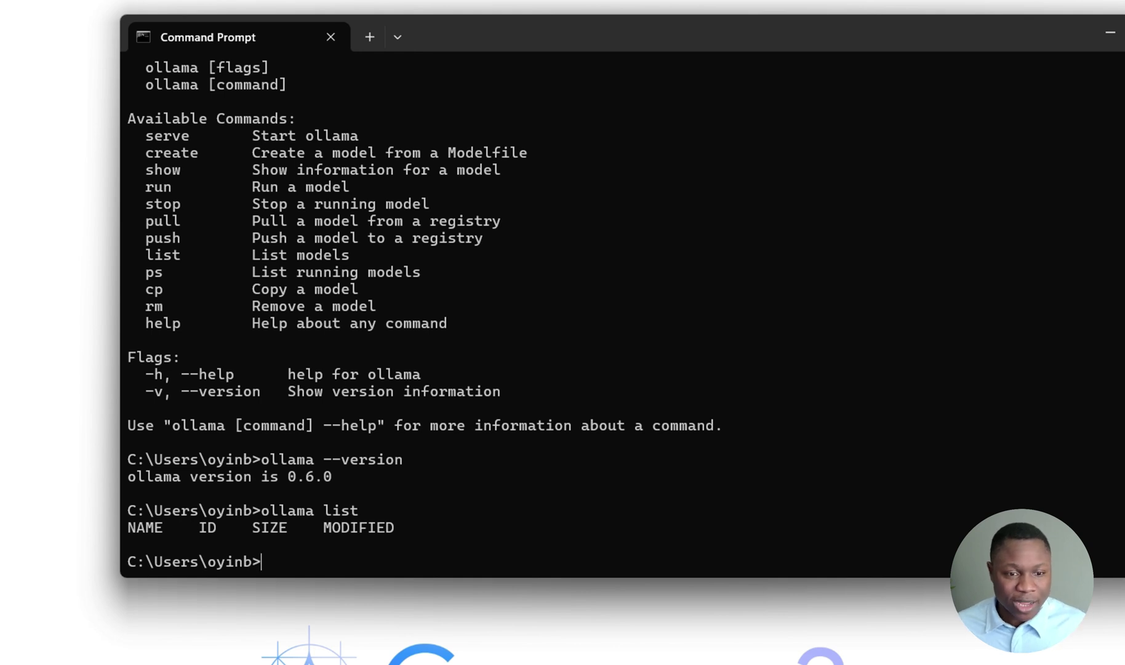
type("ollama run gemma3:1b")
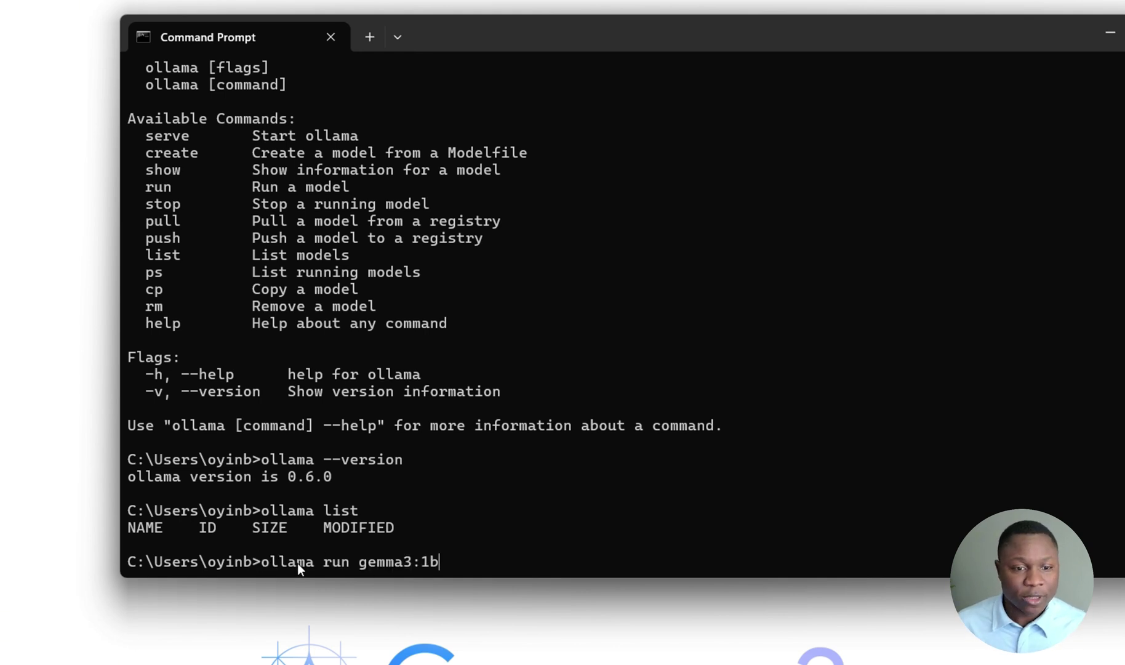
key("Return")
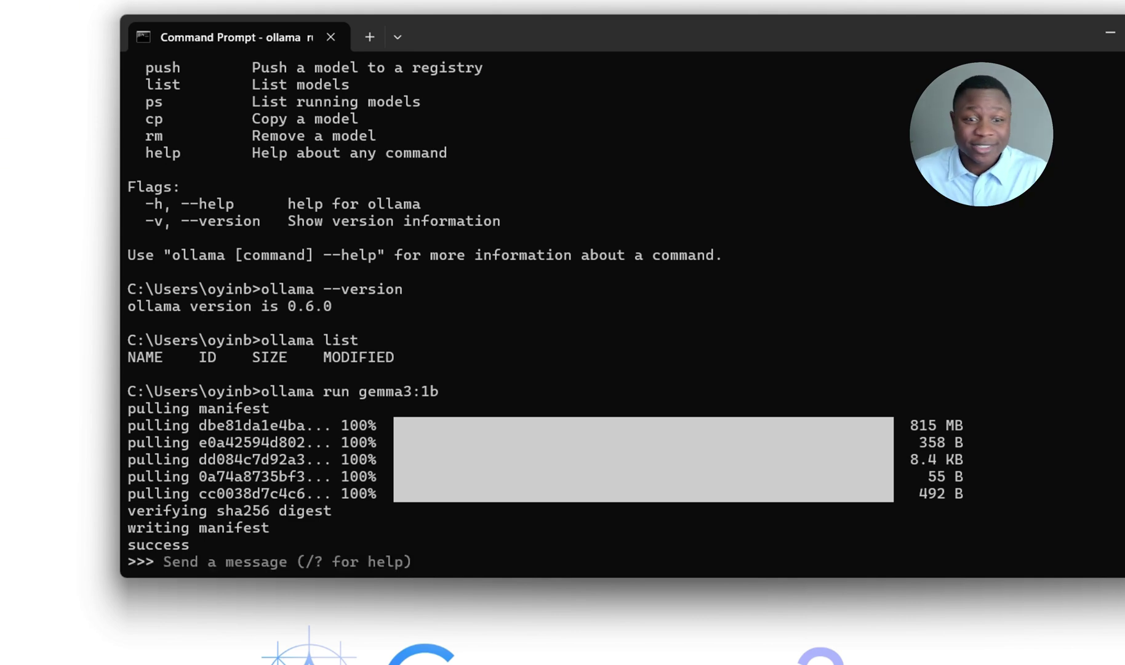
Step: Ask gemma3:1b to 'write me a joke about computer', exit with /bye, then run 'ollama list'
type("write me a joke about computer")
key("Return")
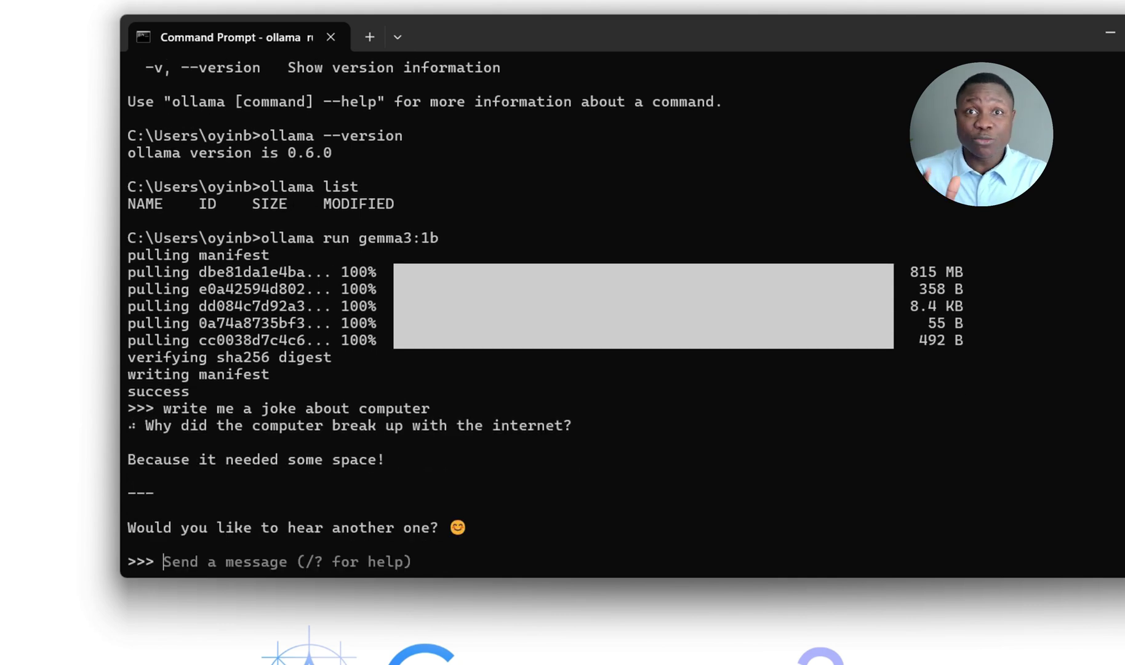
type("/bye")
key("Return")
type("ollama list")
key("Return")
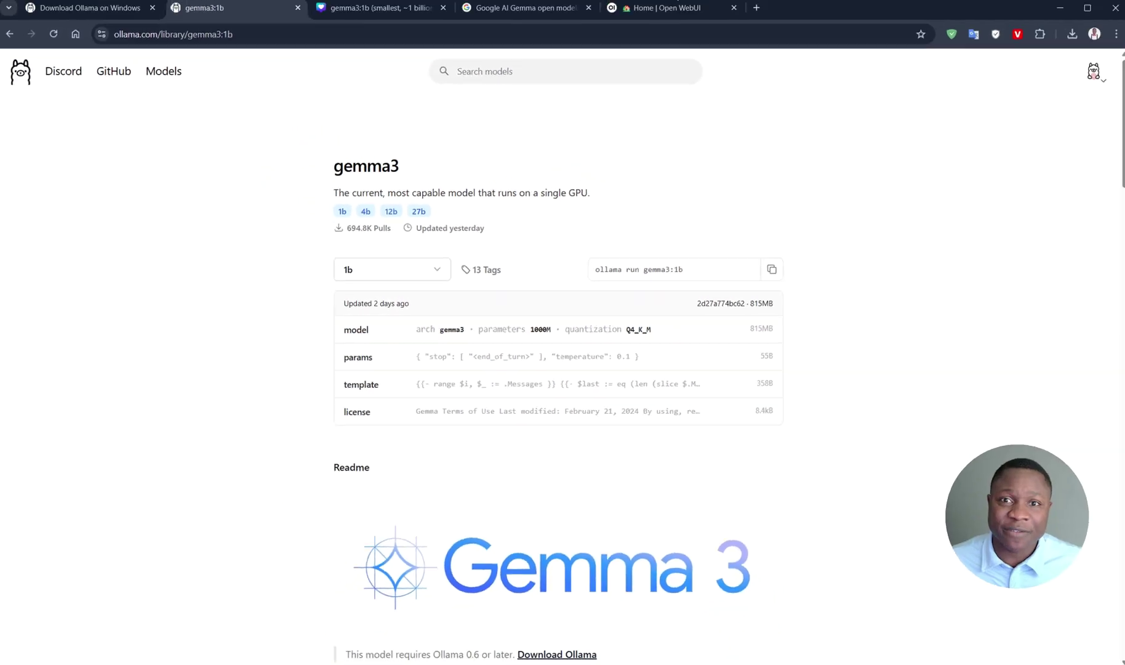
Step: In the Open WebUI docs, copy the Nvidia GPU docker run command
left_click(675, 13)
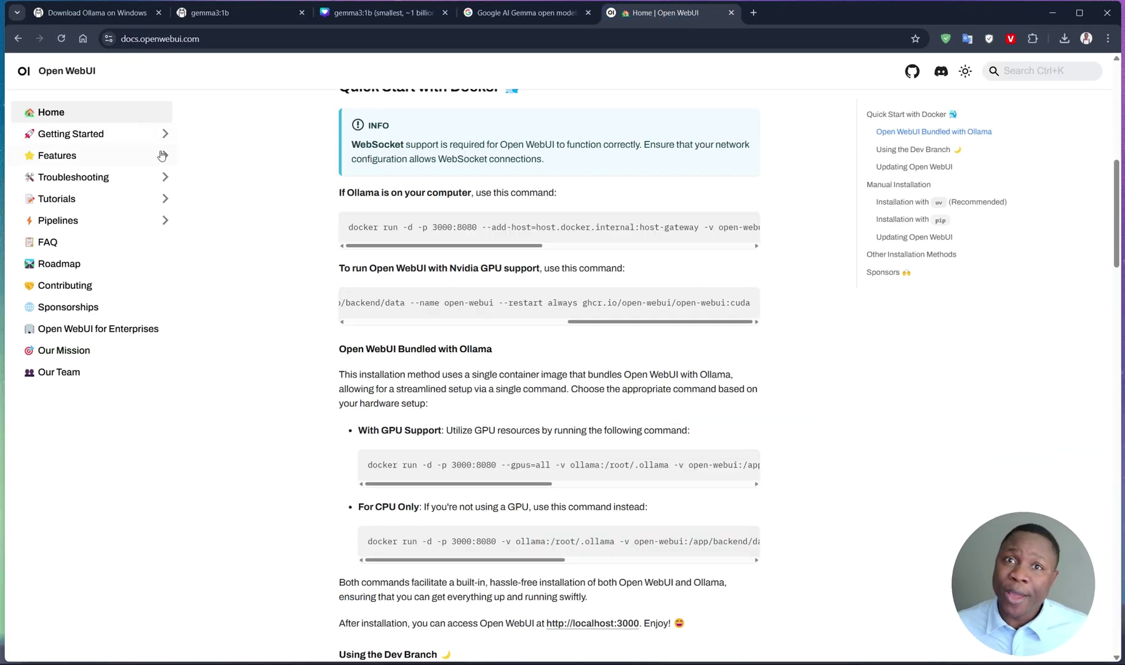
scroll(436, 196, "up", 8)
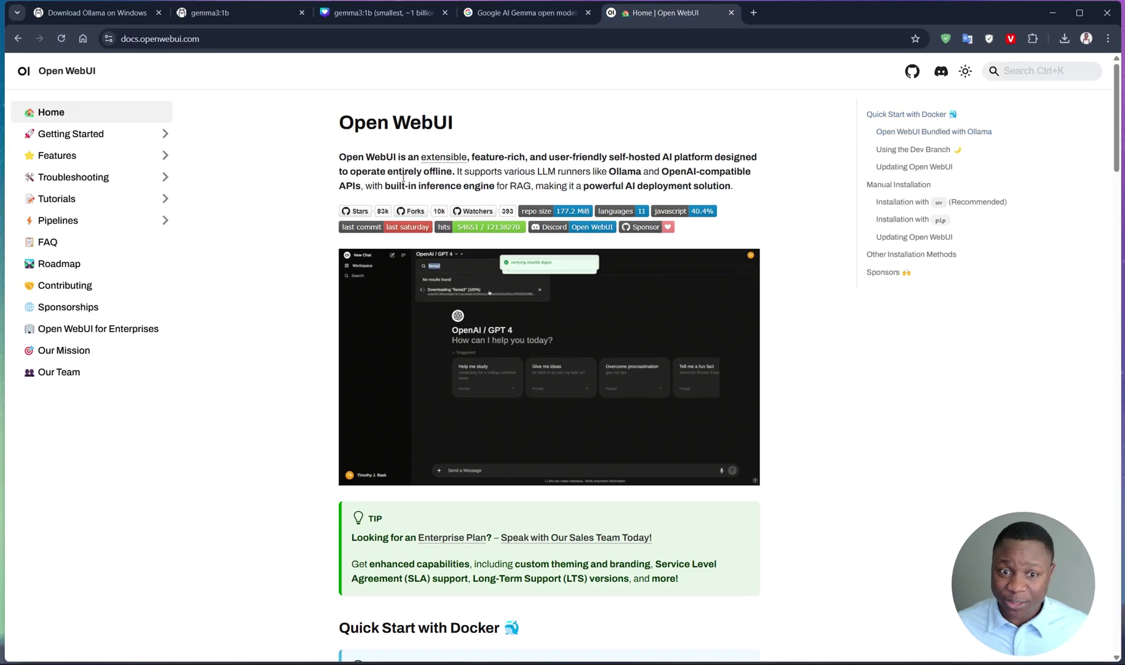
scroll(530, 351, "down", 5)
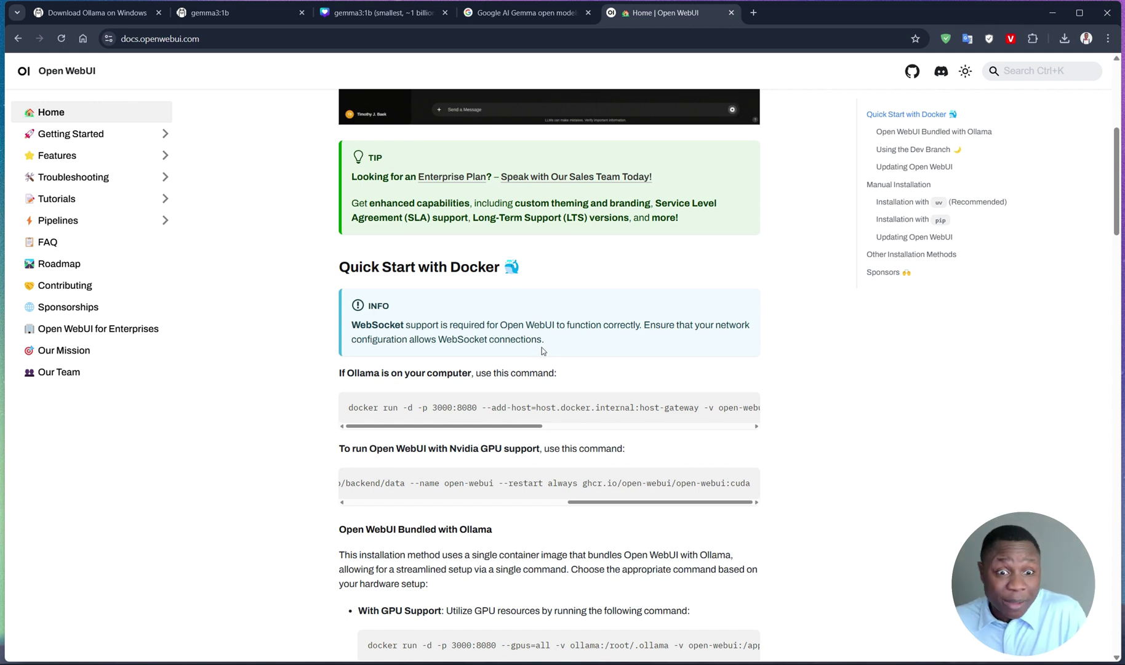
scroll(542, 350, "down", 2)
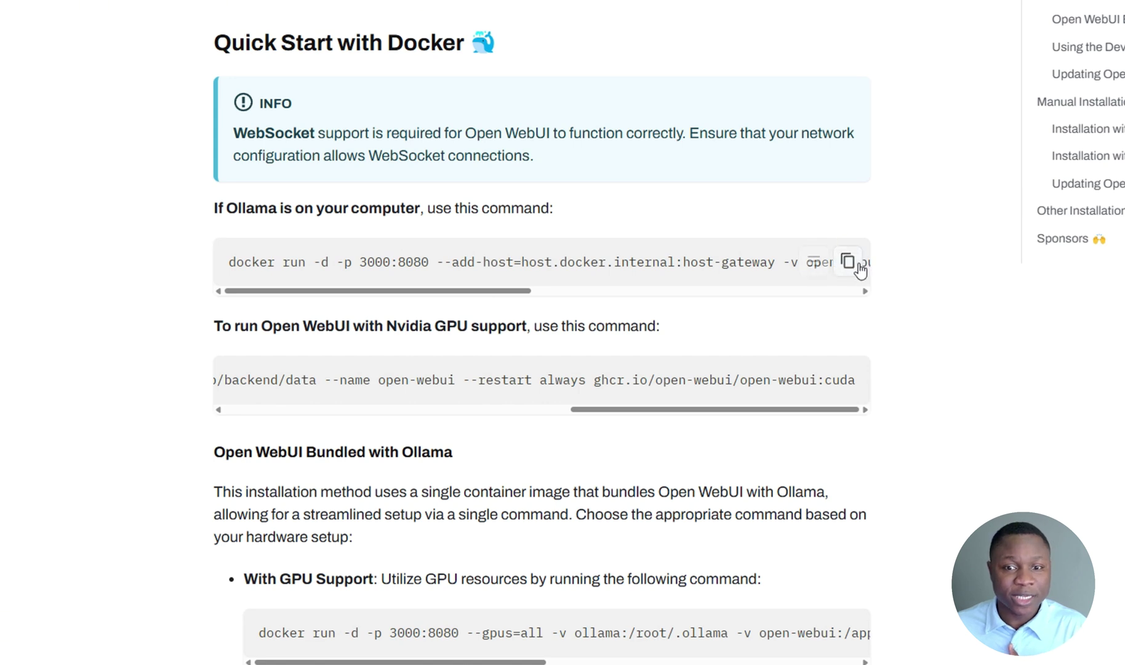
left_click_drag(715, 410, 757, 400)
left_click(848, 381)
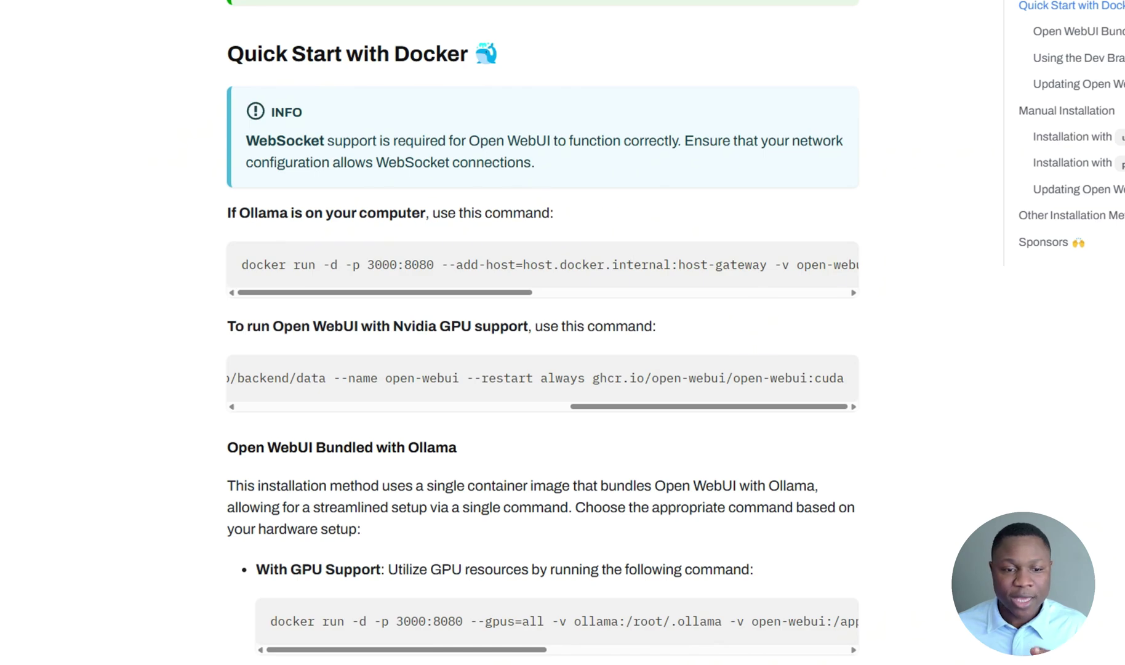
Step: Paste and run the docker command in Command Prompt, which reports the open-webui name conflict
key("alt+Tab")
key("ctrl+v")
key("Return")
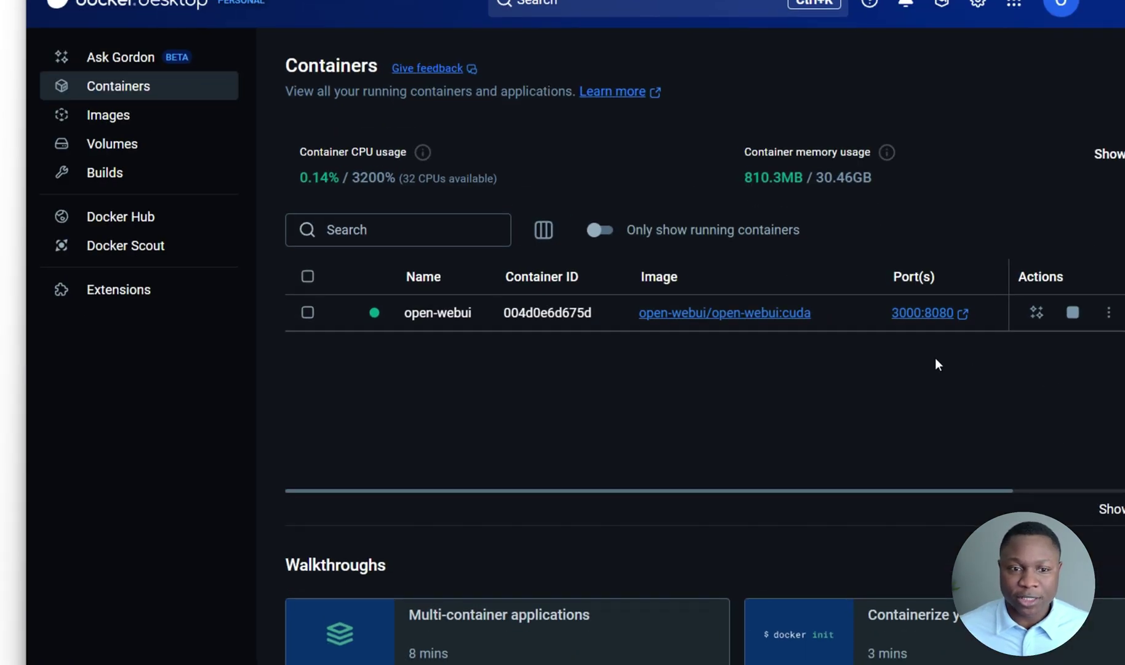
Step: Open localhost:3000 from the 3000:8080 port link and confirm gemma3:1b is the selected model
left_click(963, 316)
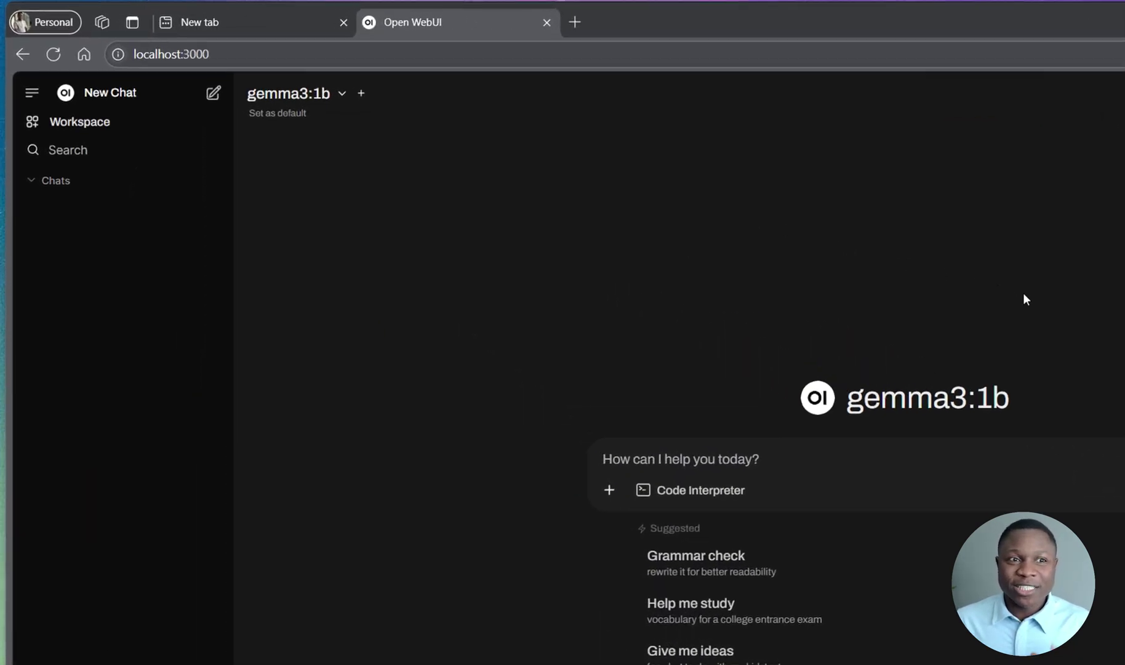
left_click(351, 104)
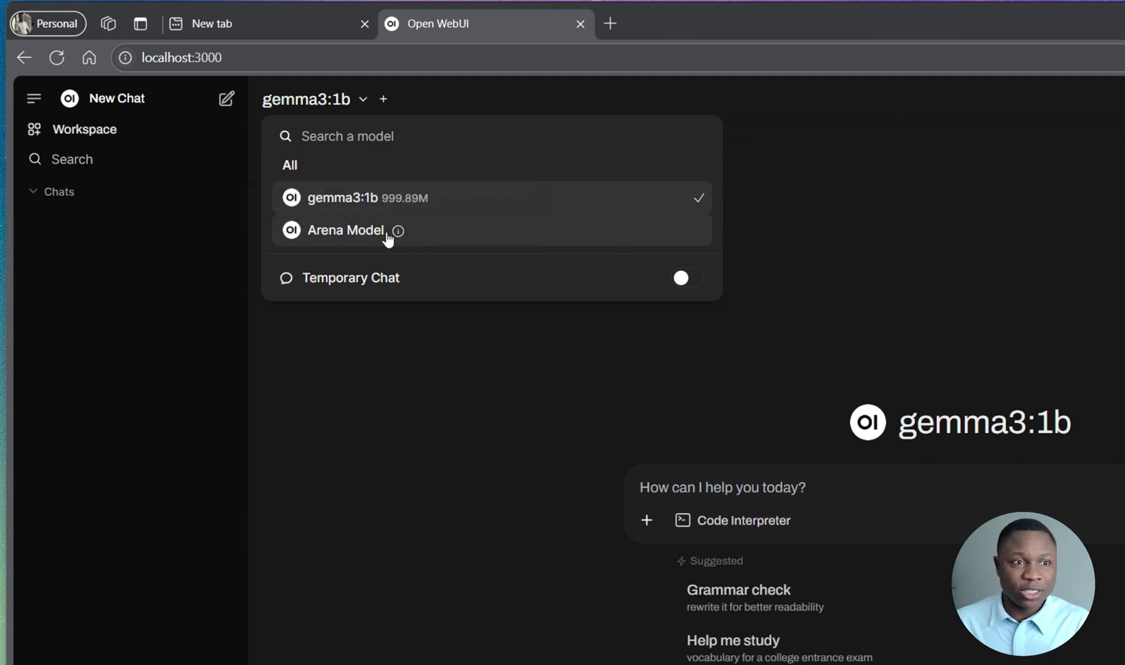
mouse_move(397, 233)
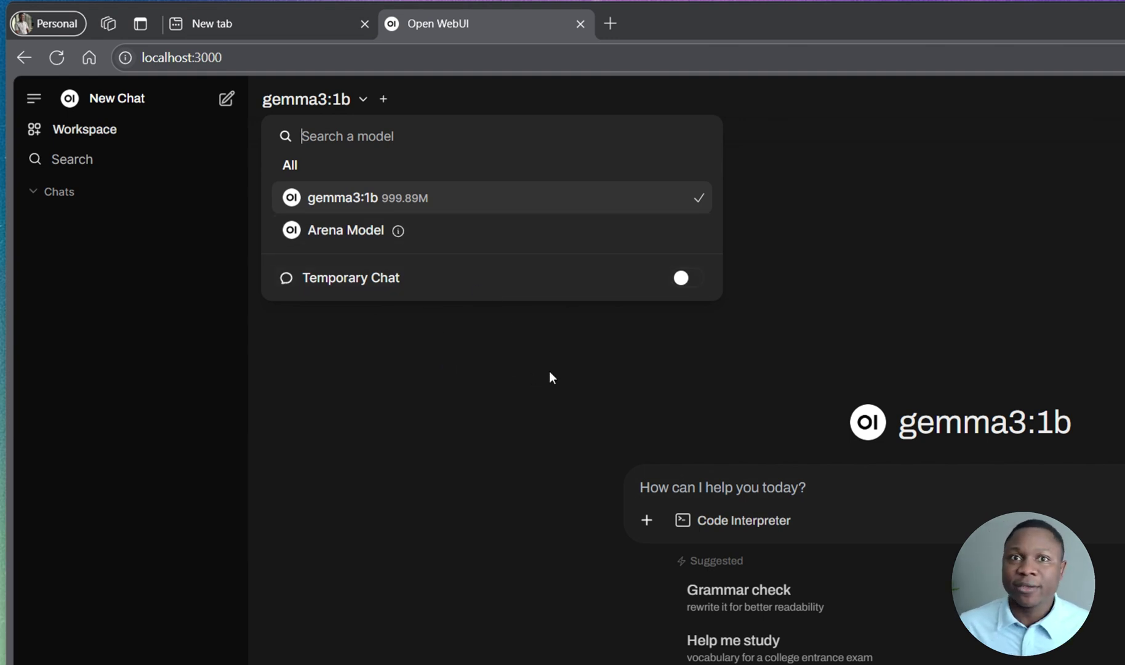
left_click(516, 403)
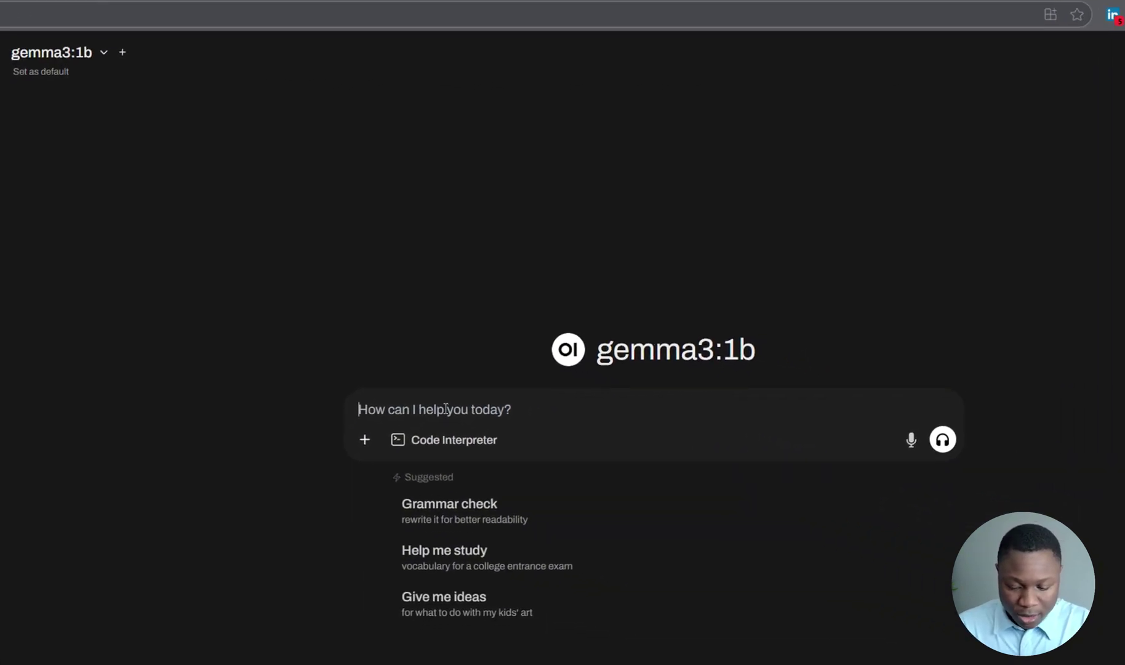
Step: Send 'tell me a joke about computer' to gemma3:1b, check the + attachment menu, then open the model list
type("tell")
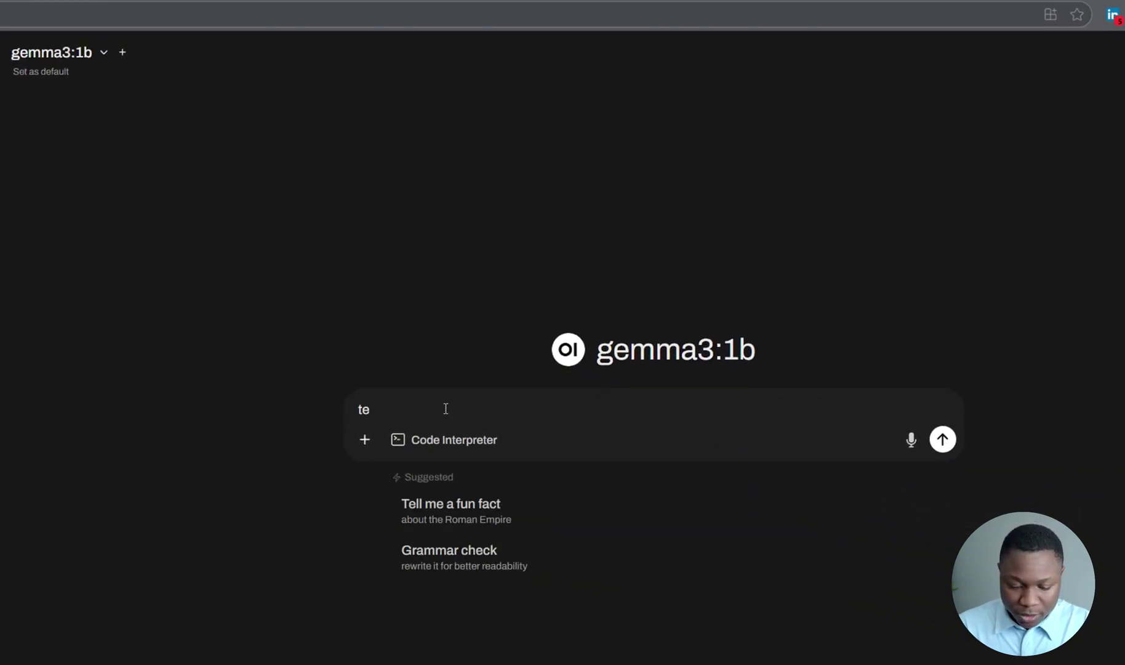
type(" me a joke a")
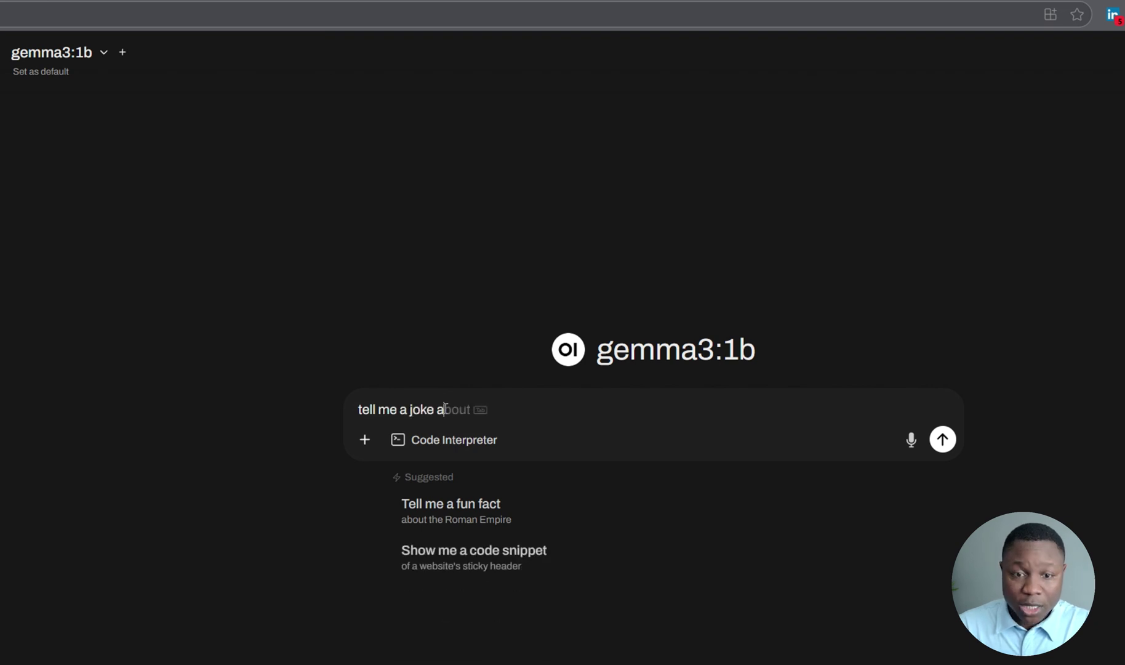
type("bout computer")
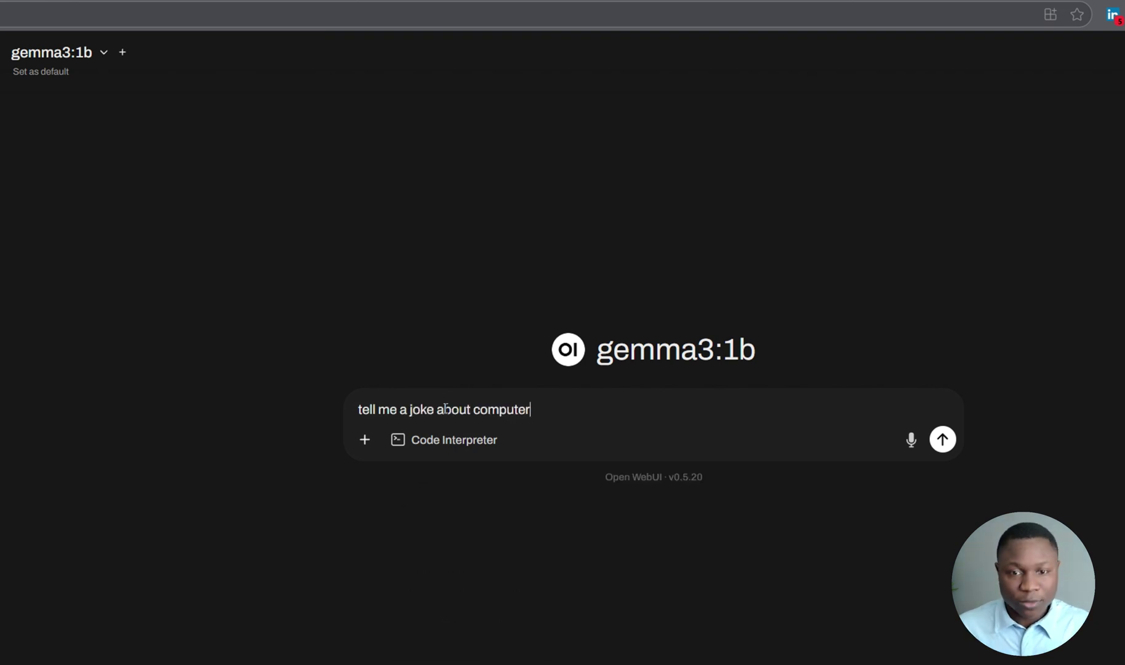
key("Return")
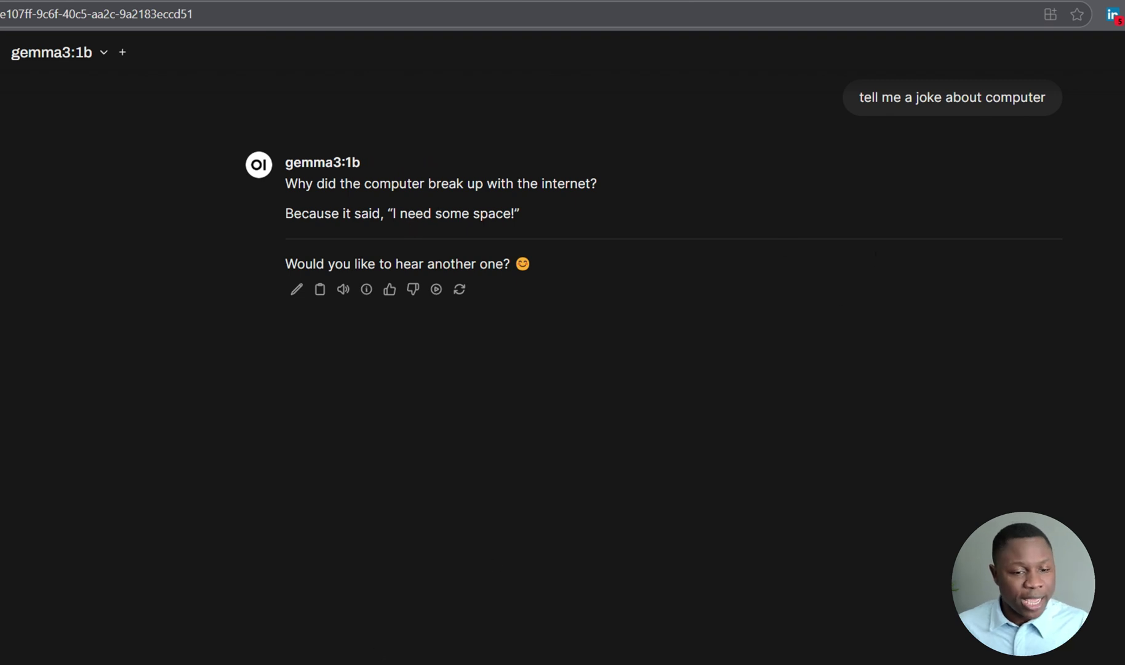
left_click(317, 632)
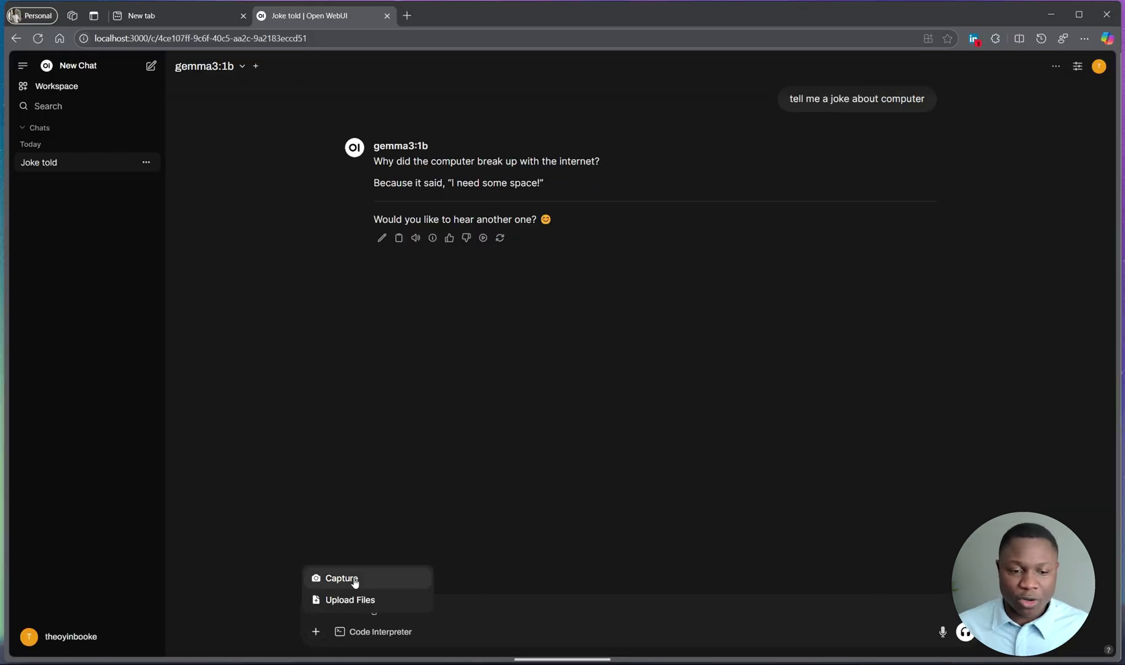
left_click(481, 617)
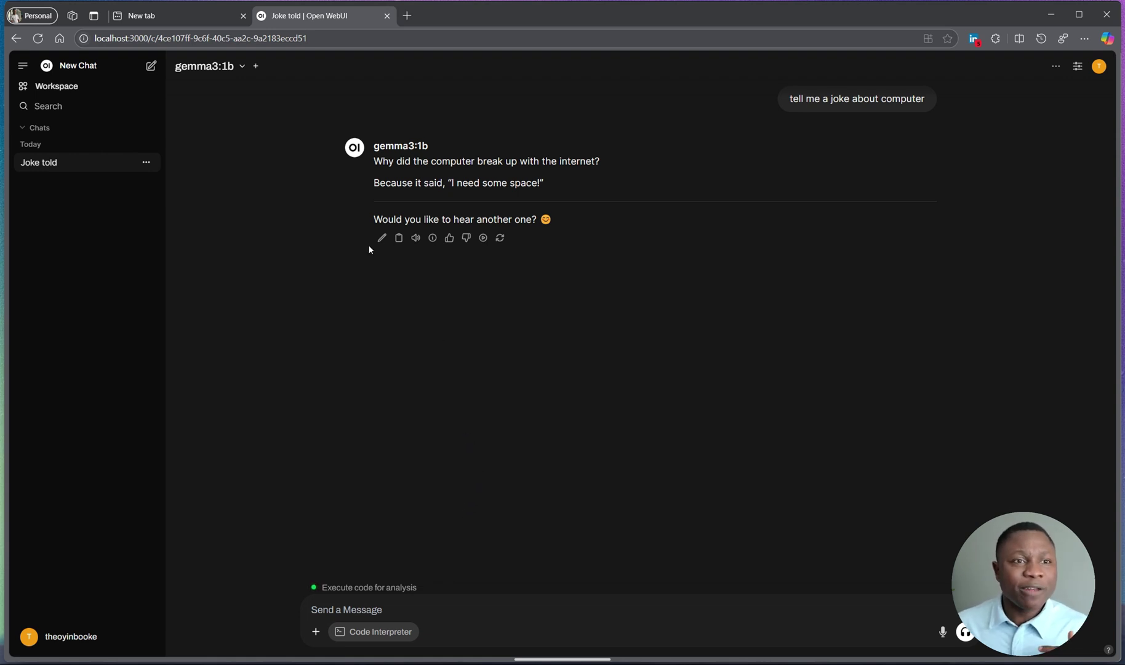
left_click(242, 66)
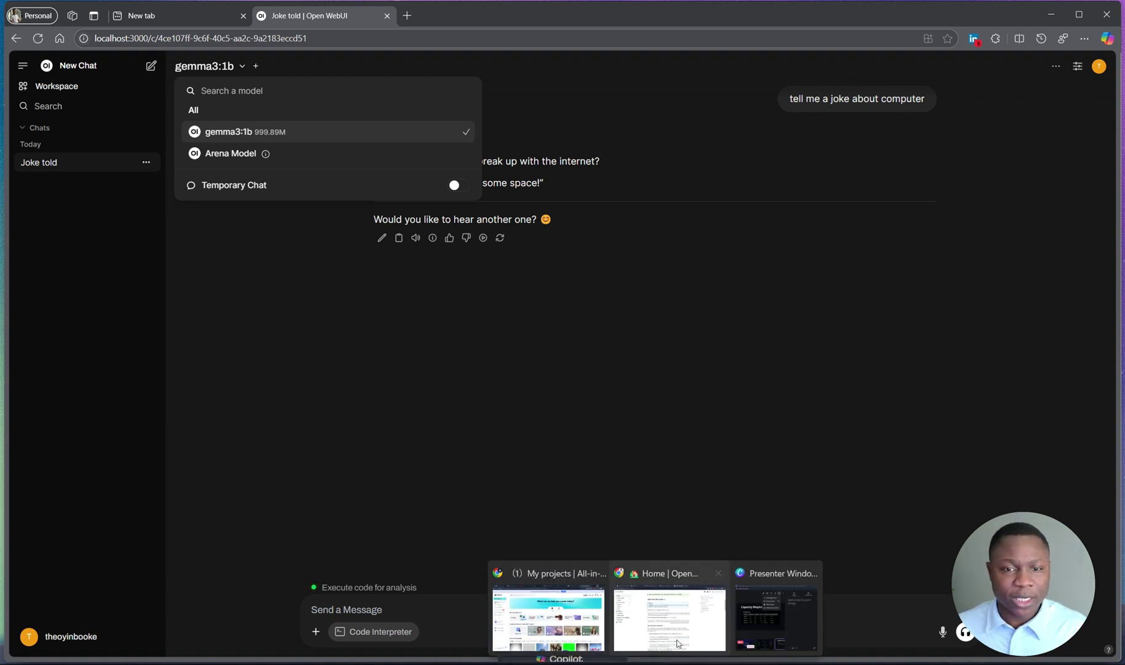
Step: In the browser's Ollama catalogue, open deepseek-r1 at size 1.5b and copy 'deepseek-r1:1.5b'
left_click(682, 623)
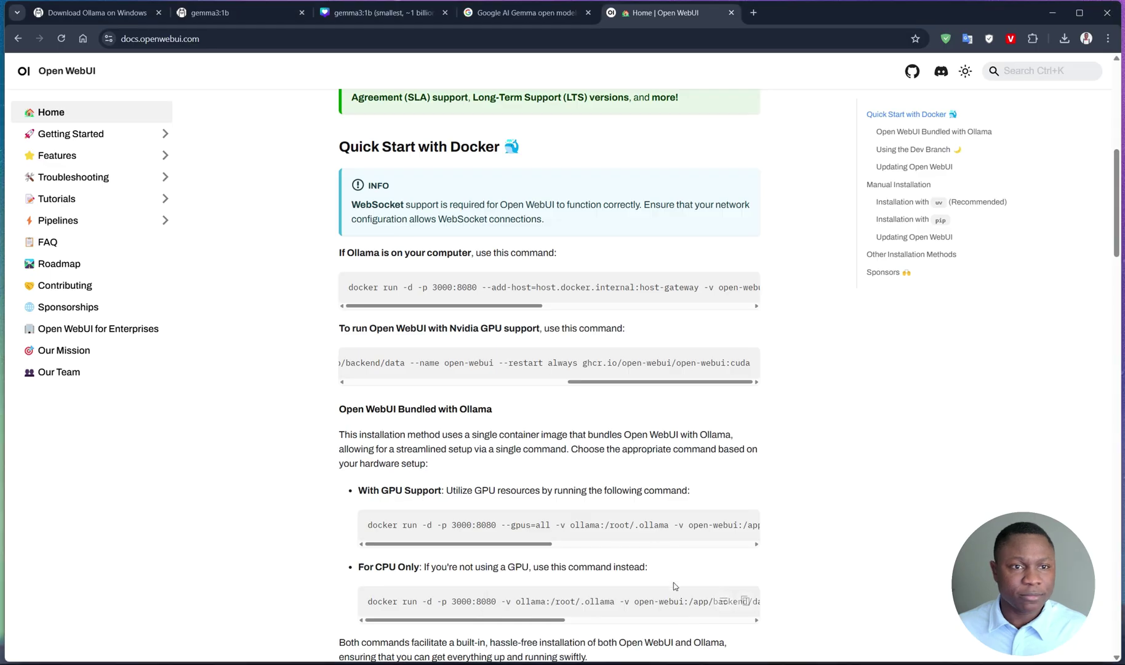
left_click(245, 18)
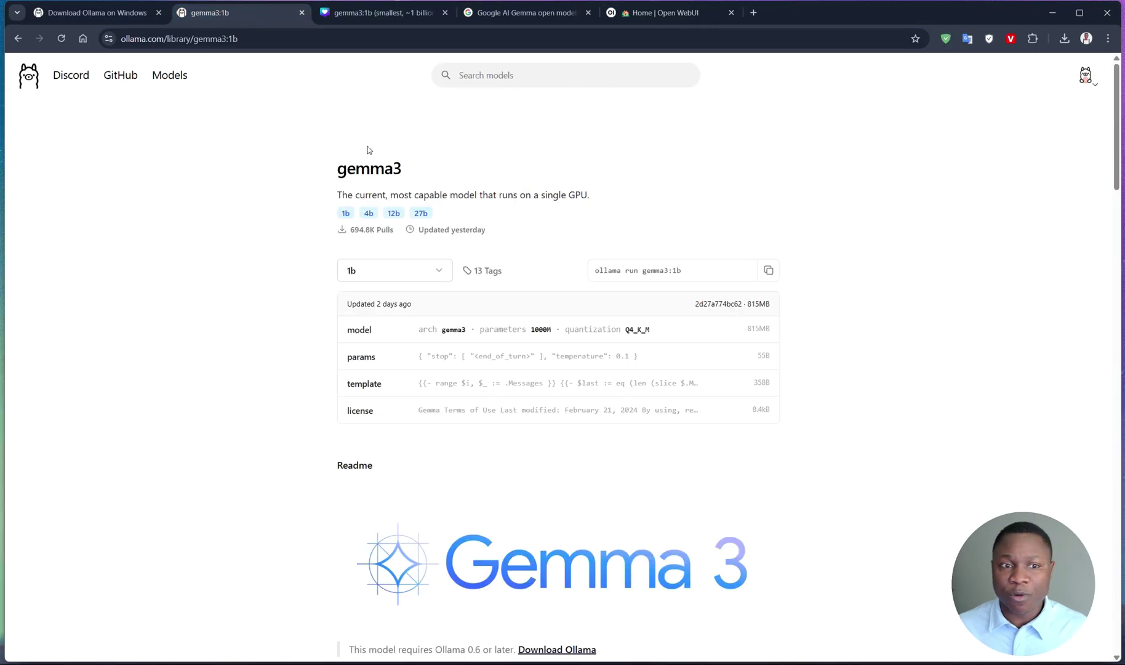
left_click(189, 92)
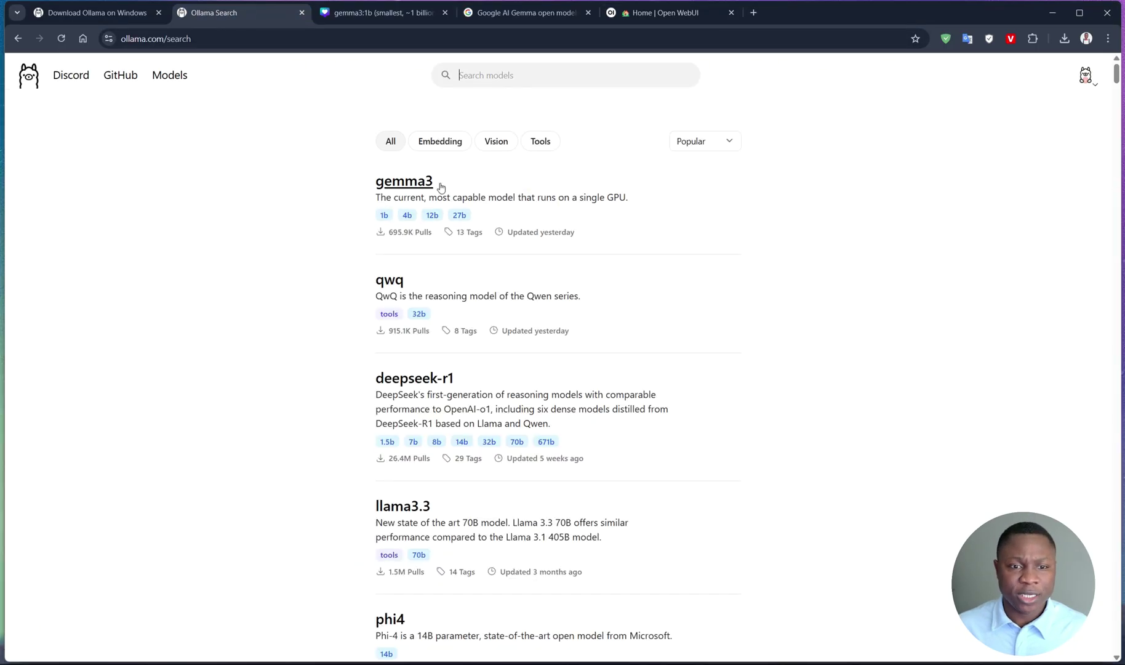
left_click(416, 388)
left_click(406, 304)
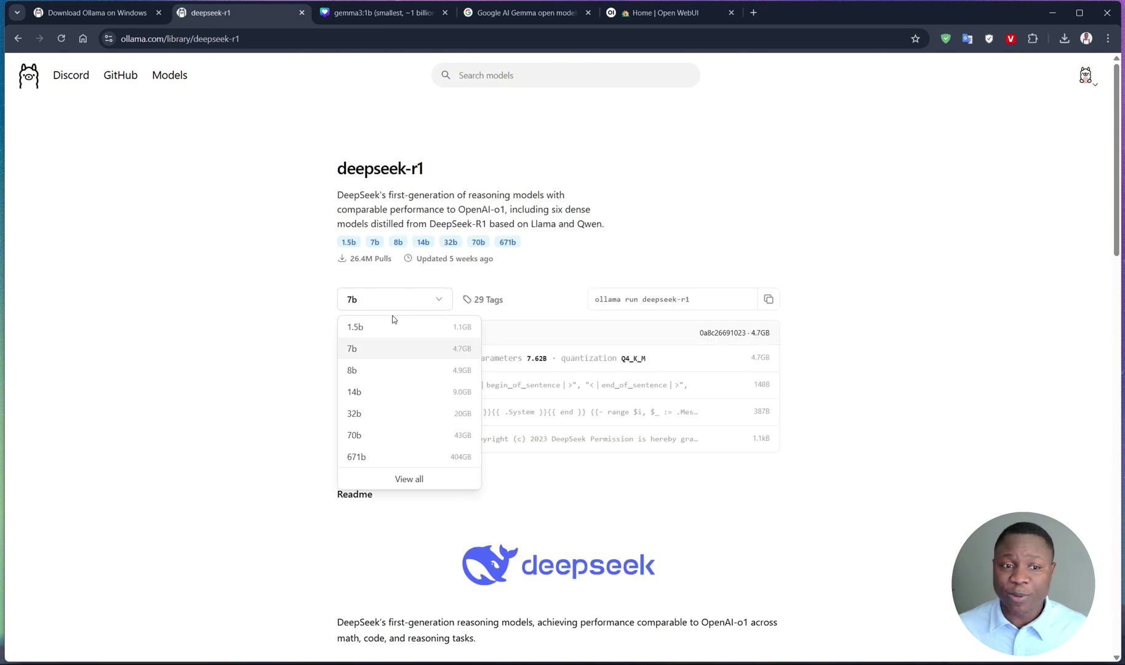
left_click(356, 328)
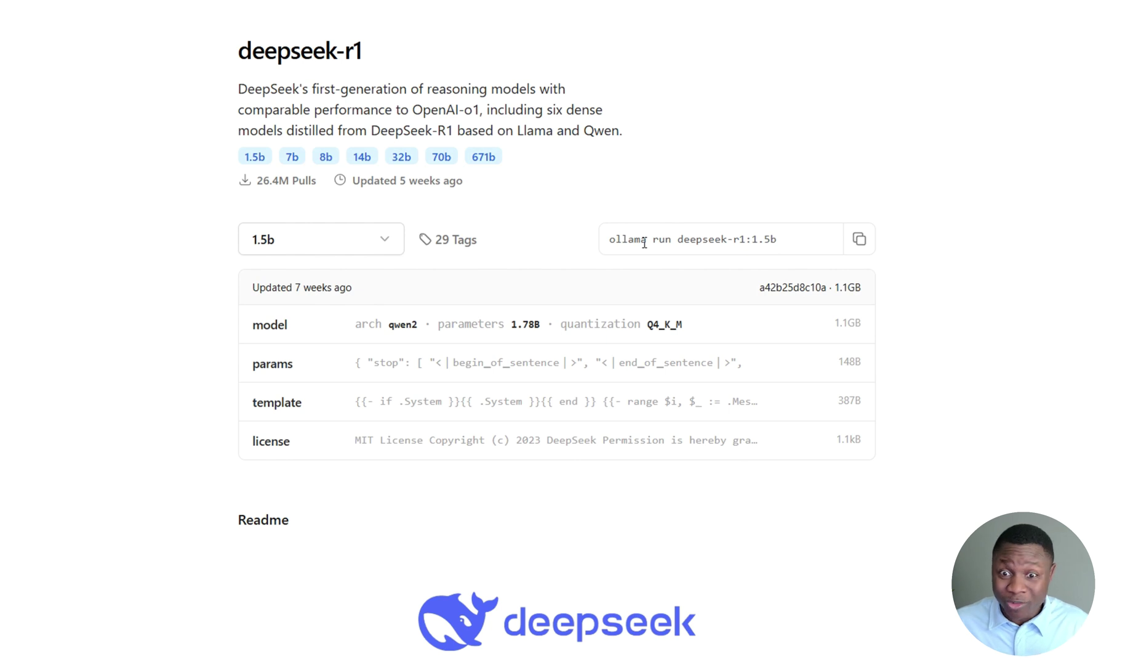
left_click(859, 239)
left_click_drag(680, 242, 779, 240)
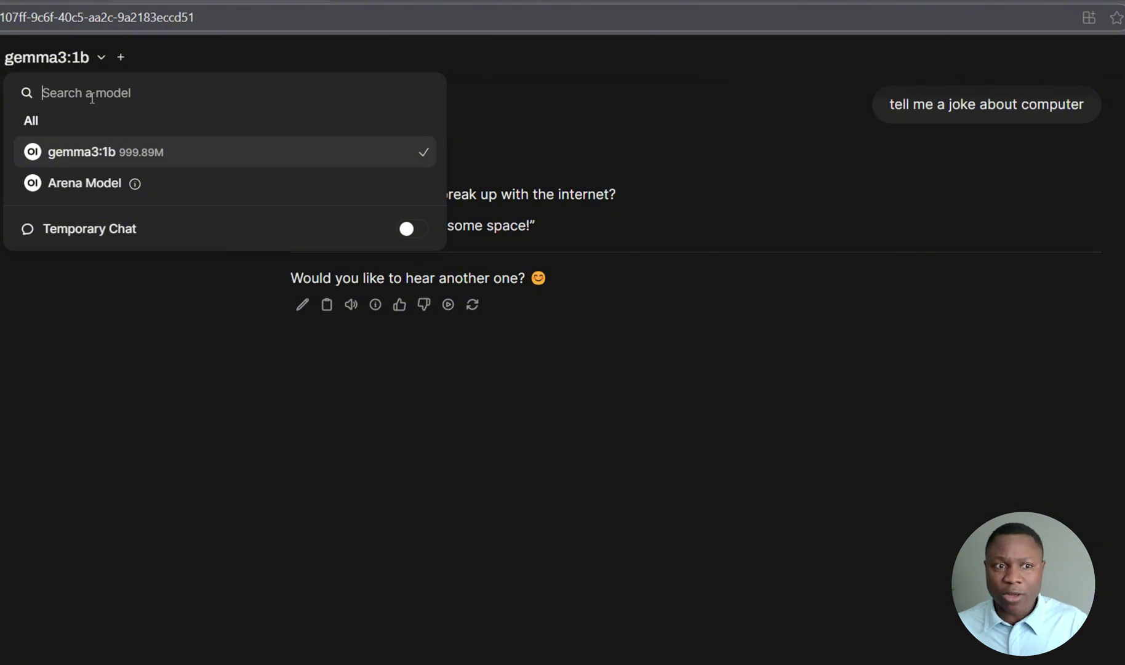
Step: Paste 'deepseek-r1:1.5b' into the model search, pull it from Ollama.com, and close the list once downloaded
key("ctrl+v")
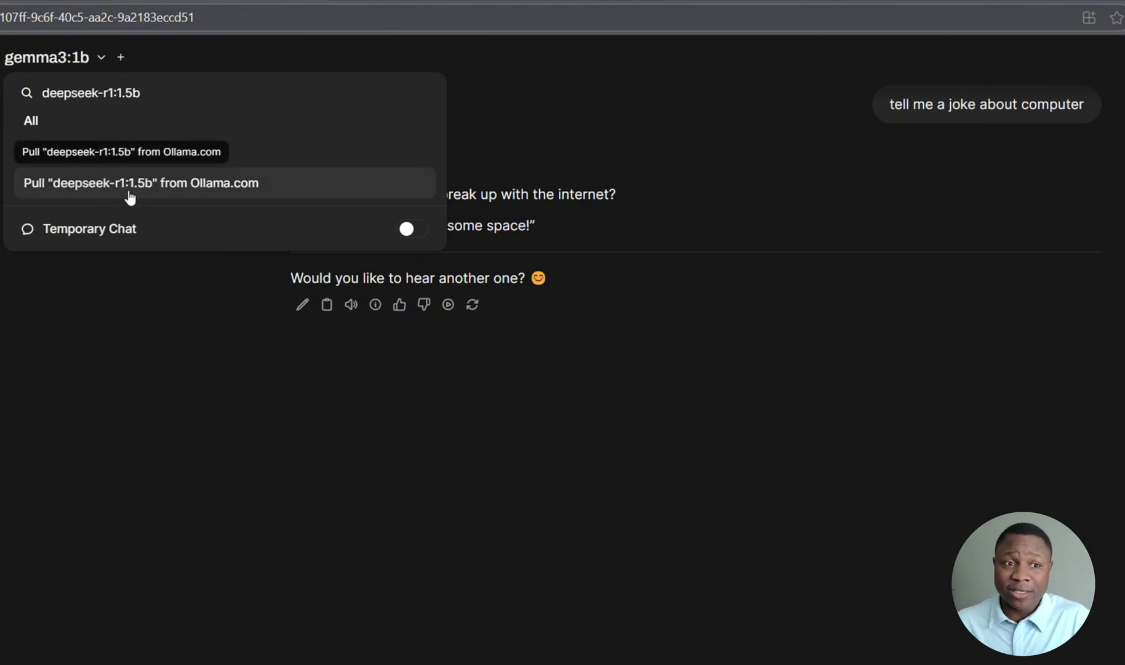
left_click(128, 193)
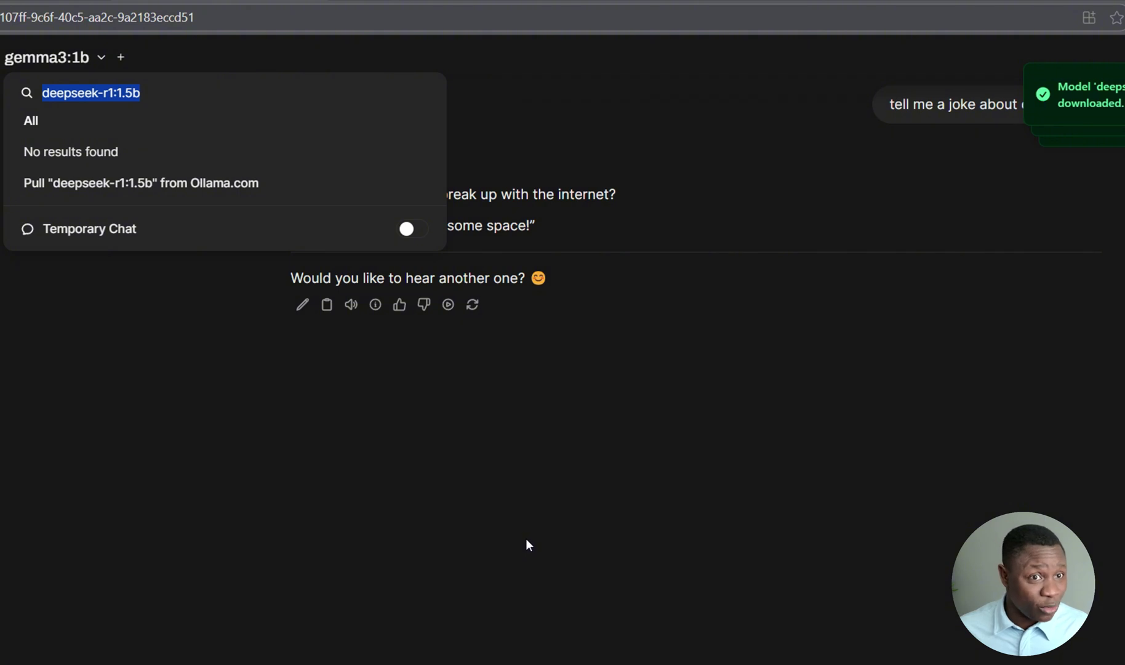
left_click(527, 541)
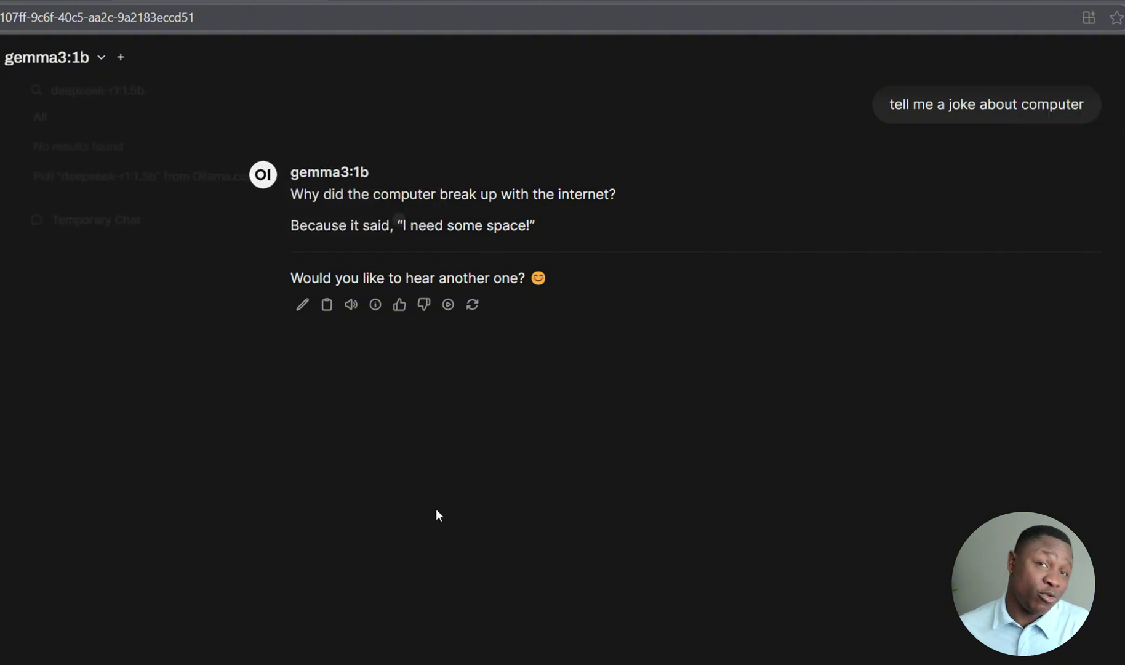
Step: Switch to deepseek-r1:1.5b, resend the earlier computer joke request, and glance at its 3-second reasoning
left_click(96, 58)
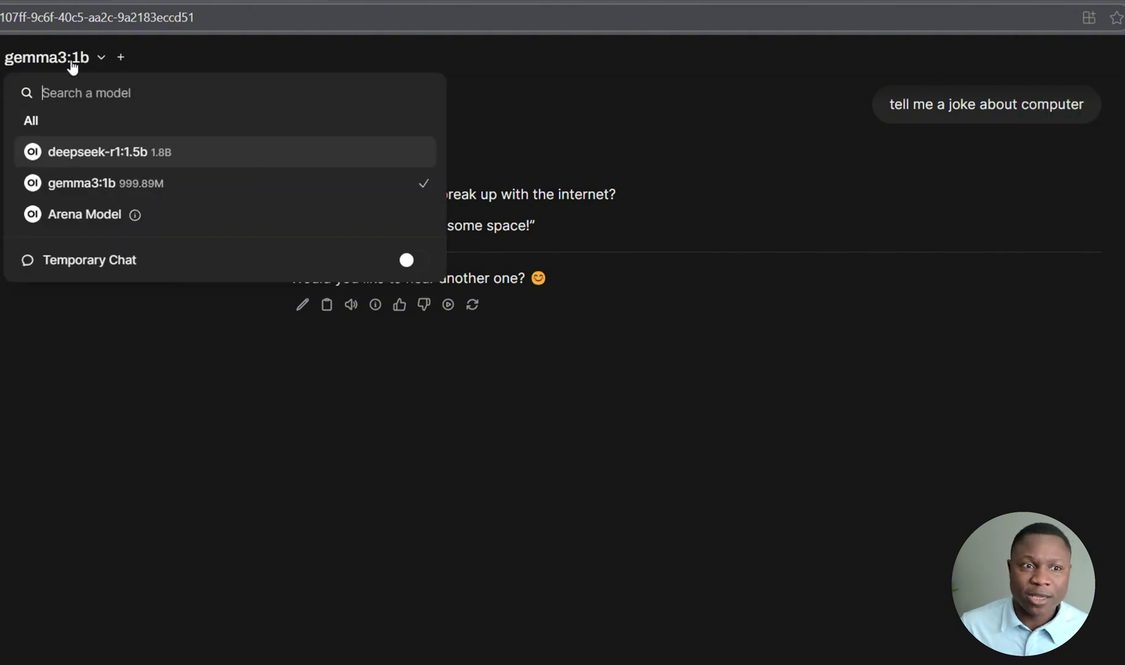
left_click(244, 154)
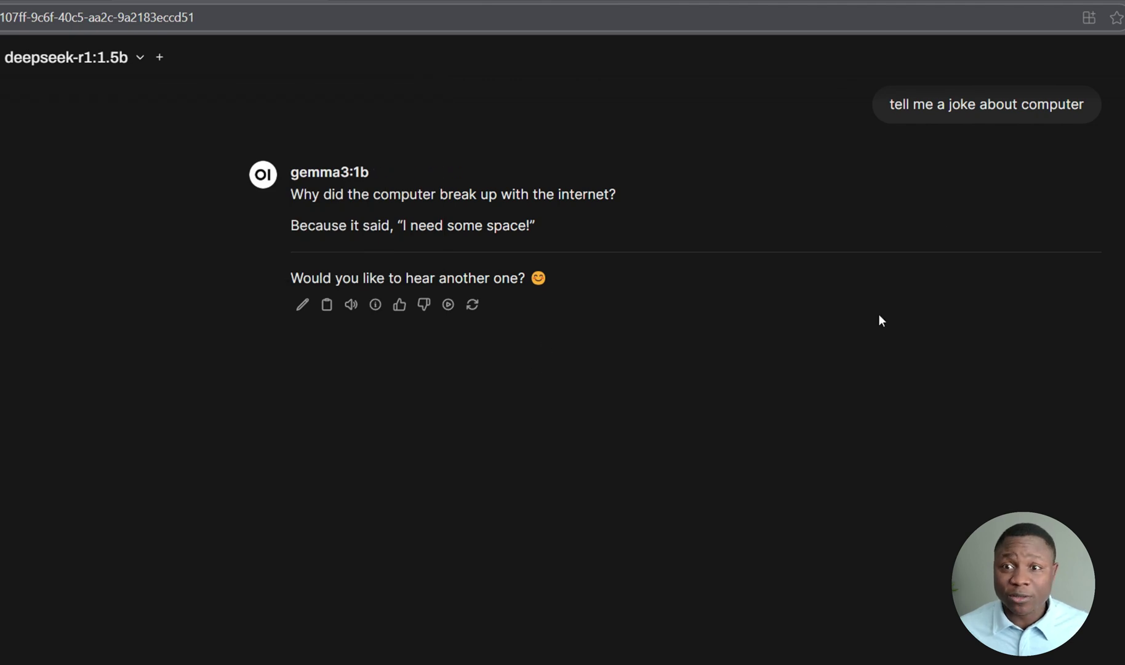
left_click_drag(890, 104, 928, 98)
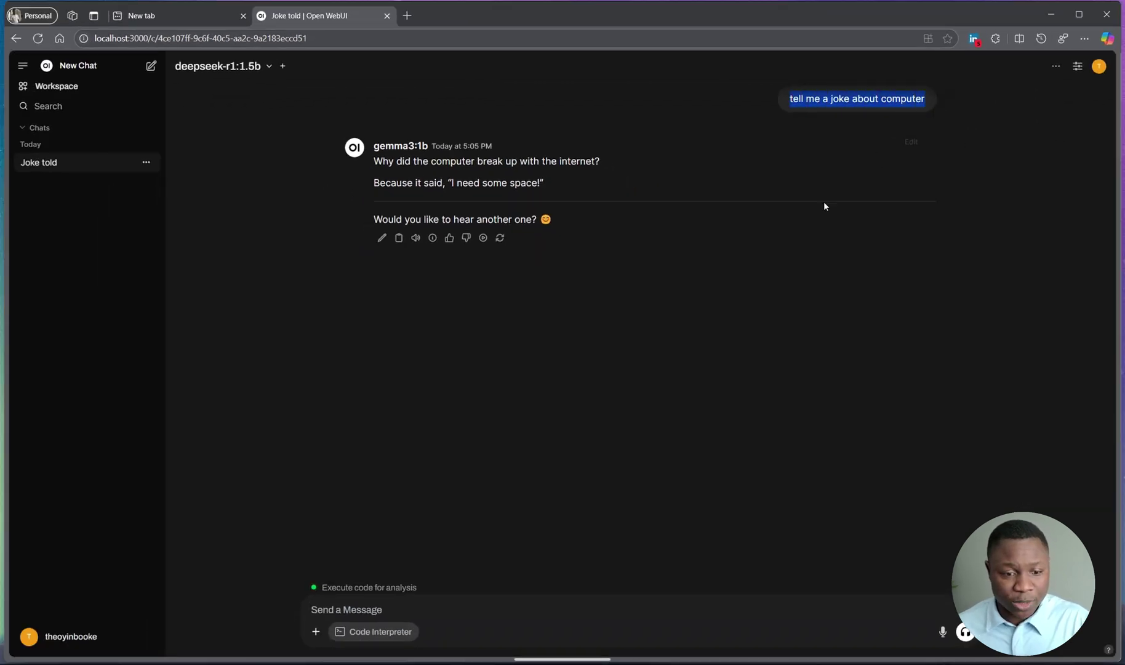
left_click(360, 600)
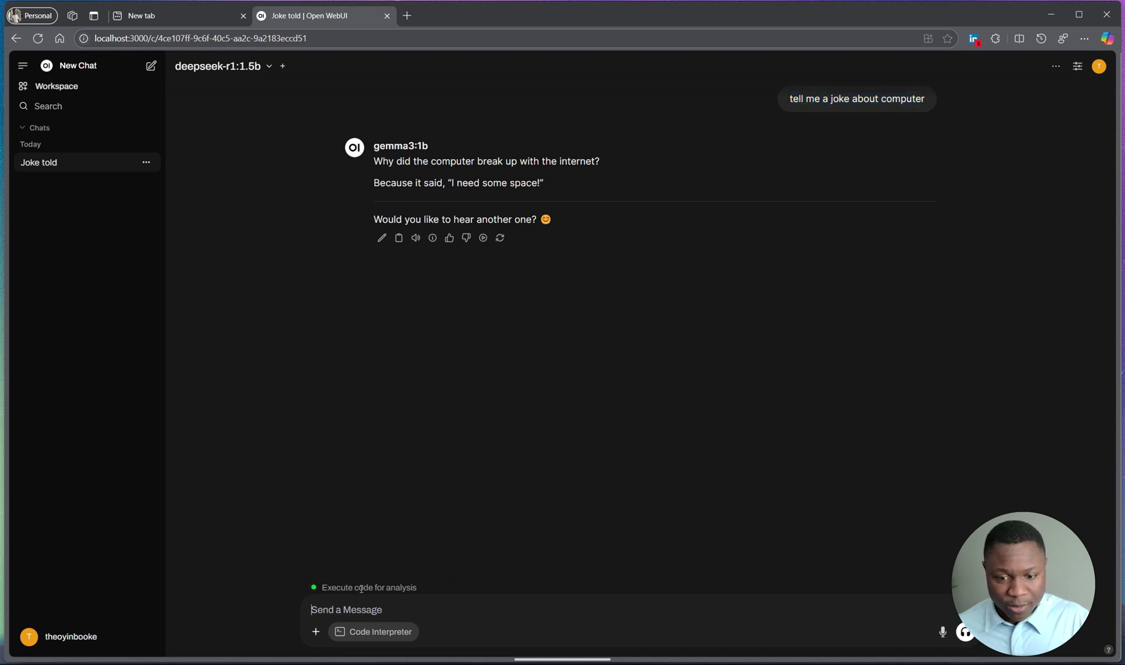
key("ctrl+v")
key("Return")
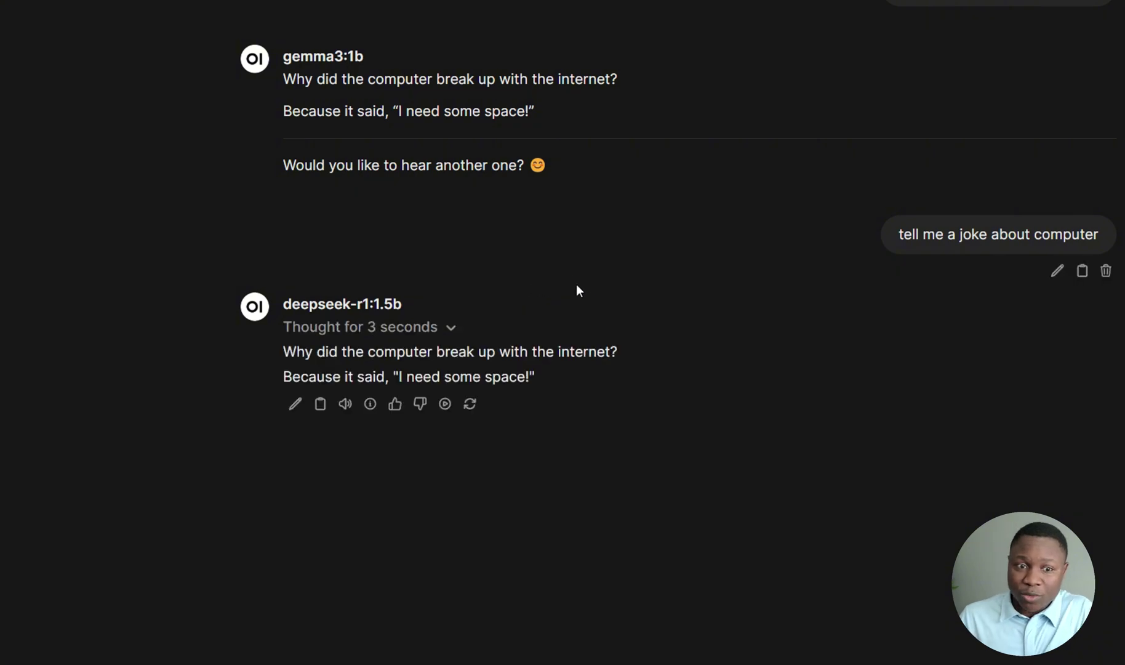
left_click(426, 330)
left_click(423, 332)
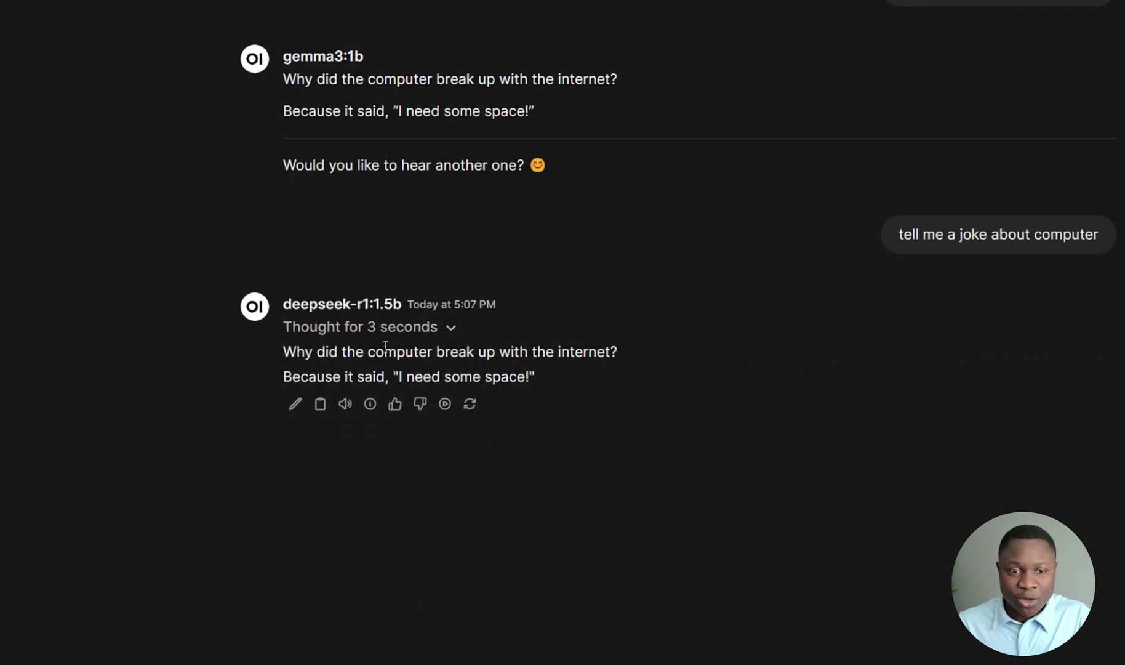